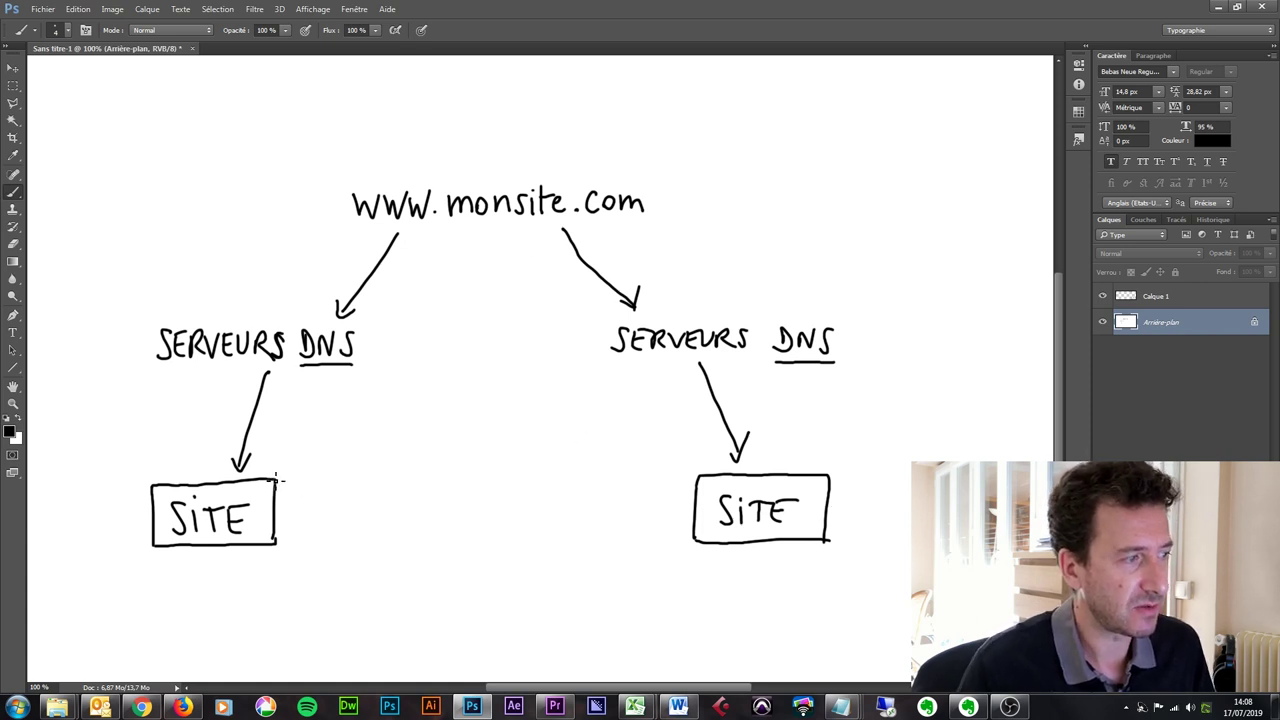
{"action": "mouse_move", "coordinate": [130, 538]}
{"action": "left_mouse_down"}
{"action": "mouse_move", "coordinate": [277, 457]}
{"action": "mouse_move", "coordinate": [303, 560]}
{"action": "mouse_move", "coordinate": [136, 566]}
{"action": "left_mouse_up"}
{"action": "left_click_drag", "start_coordinate": [358, 231], "coordinate": [618, 220]}
{"action": "mouse_move", "coordinate": [335, 424]}
{"action": "left_mouse_down"}
{"action": "mouse_move", "coordinate": [303, 457]}
{"action": "mouse_move", "coordinate": [320, 459]}
{"action": "left_mouse_up"}
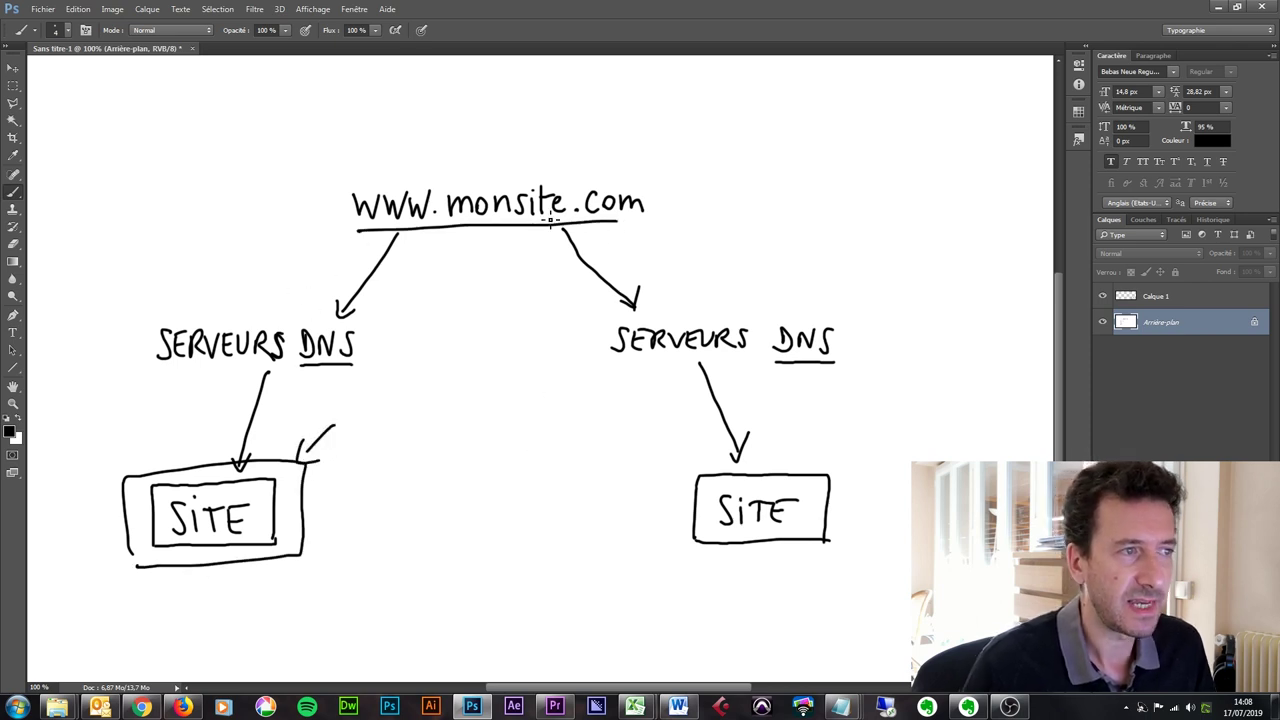
Step: Strike through the left branch of the diagram with diagonal strokes, from the upper arrow down to the SITE box
{"action": "left_click_drag", "start_coordinate": [336, 268], "coordinate": [389, 314]}
{"action": "left_click_drag", "start_coordinate": [301, 293], "coordinate": [360, 358]}
{"action": "left_click_drag", "start_coordinate": [228, 365], "coordinate": [304, 407]}
{"action": "left_click_drag", "start_coordinate": [208, 420], "coordinate": [293, 507]}
{"action": "left_click_drag", "start_coordinate": [195, 473], "coordinate": [265, 543]}
{"action": "left_click_drag", "start_coordinate": [158, 522], "coordinate": [230, 570]}
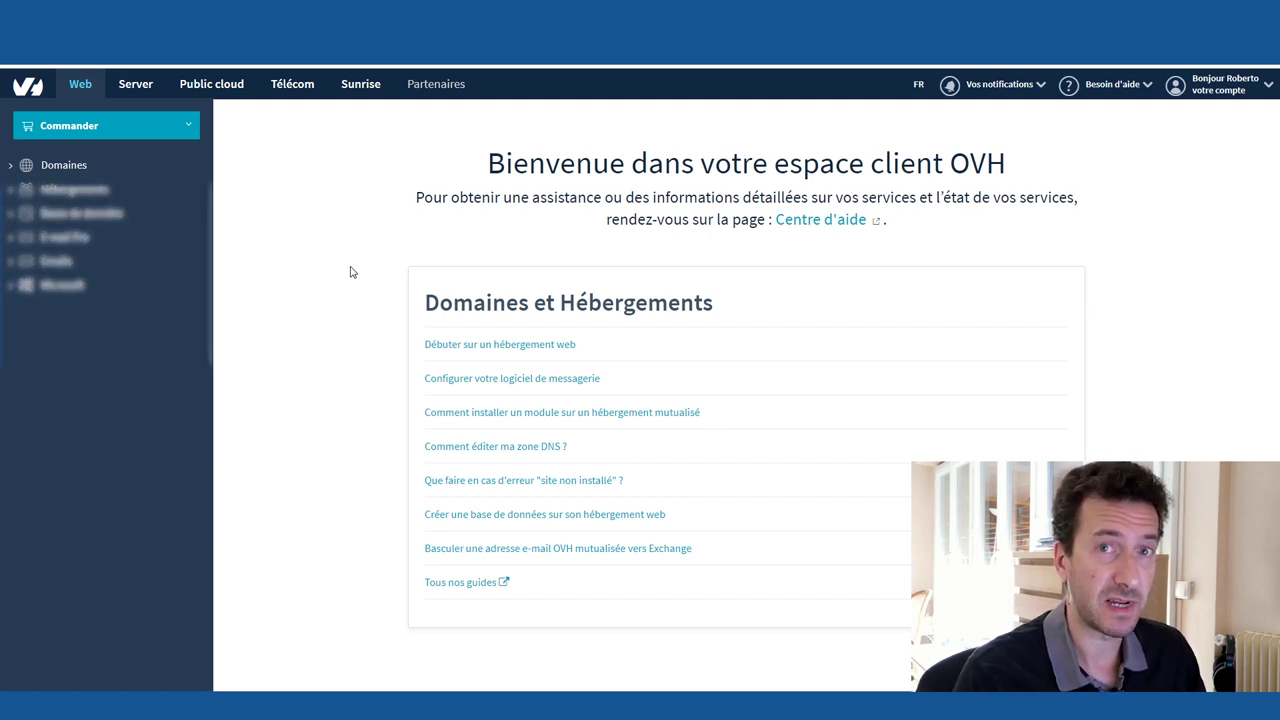
Step: Switch to the OVH client area, open the superherosblues.com domain and view its DNS server information
{"action": "left_click", "coordinate": [80, 170]}
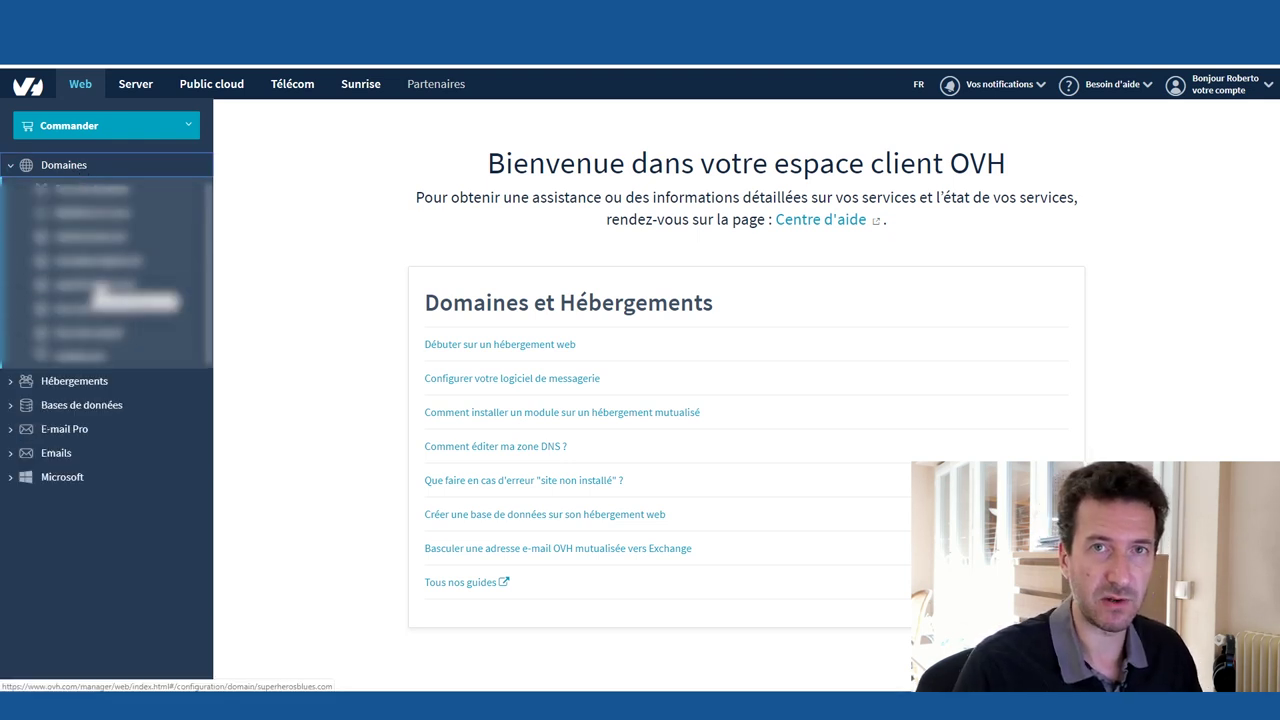
{"action": "left_click", "coordinate": [101, 287]}
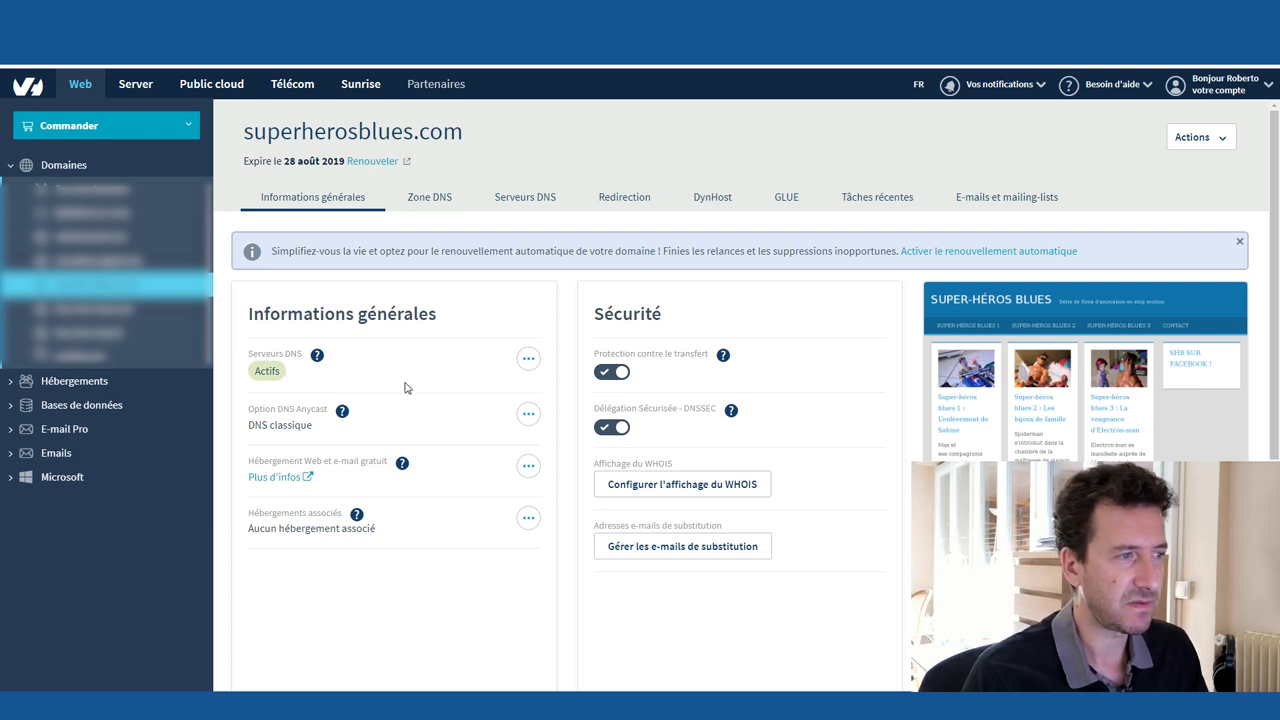
{"action": "left_click", "coordinate": [528, 362]}
{"action": "left_click", "coordinate": [492, 398]}
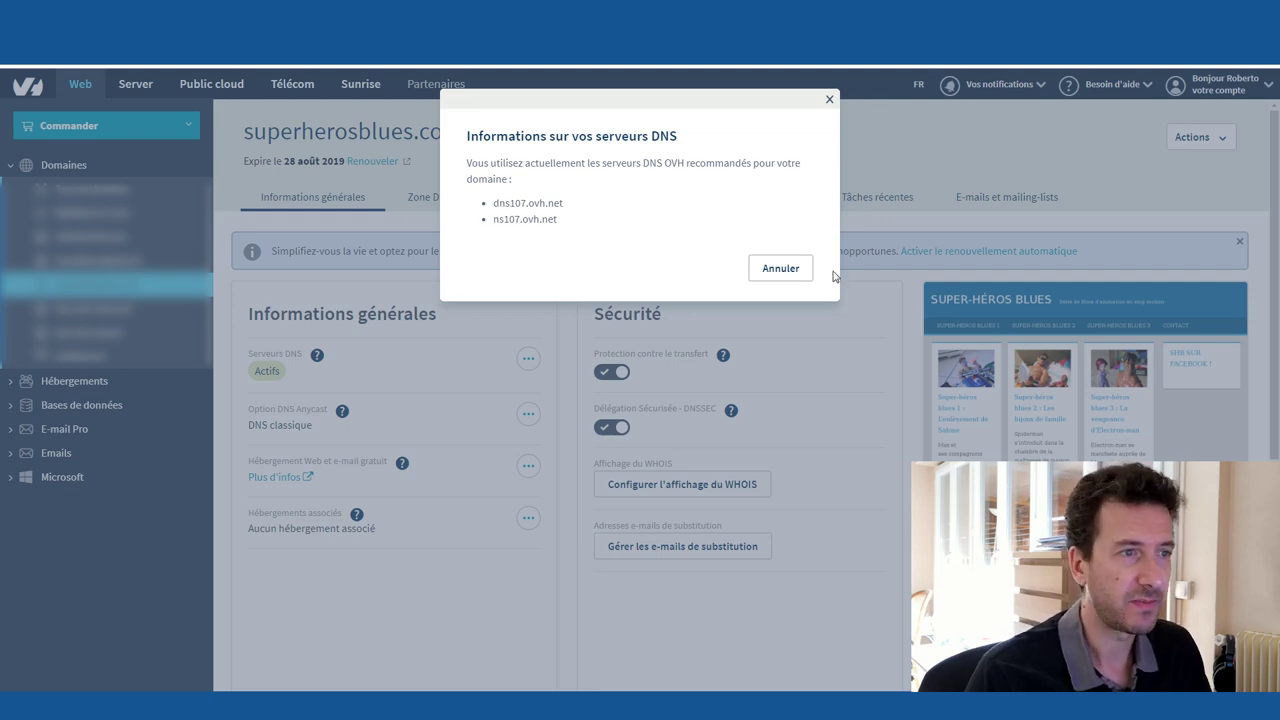
{"action": "left_click", "coordinate": [791, 271]}
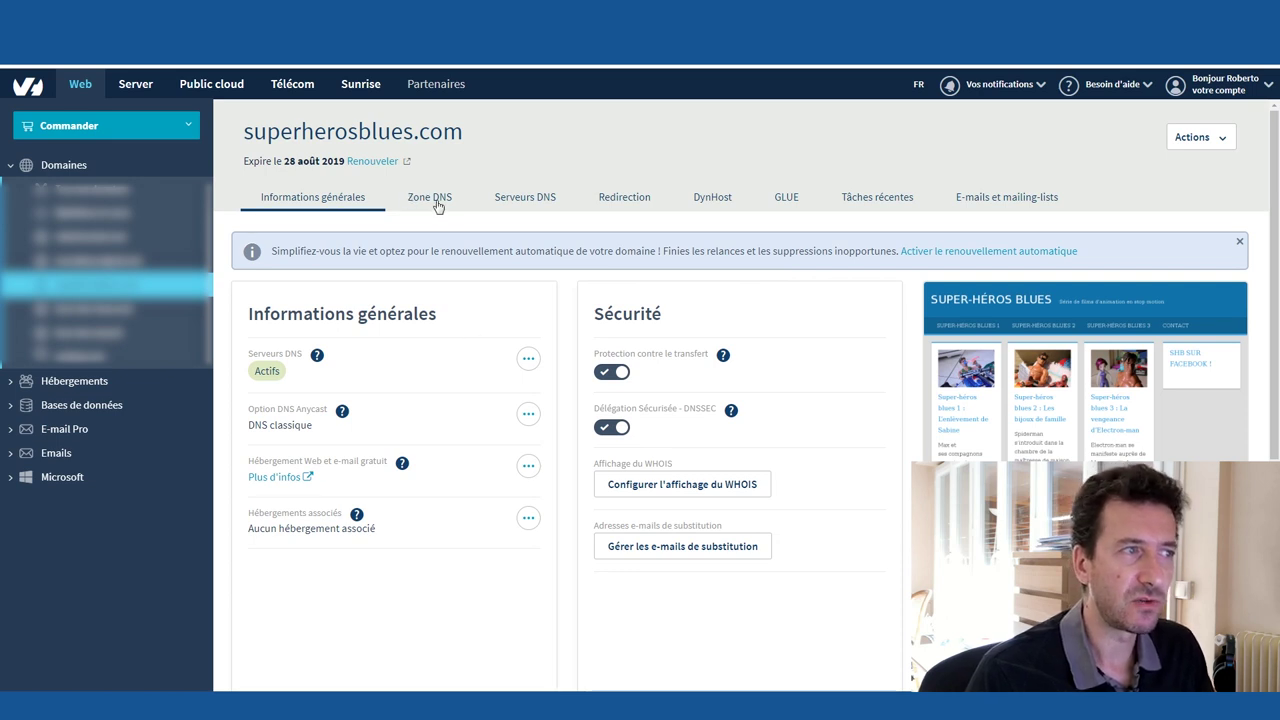
Step: Open the list of DNS servers for superherosblues.com and make its entries editable
{"action": "left_click", "coordinate": [519, 200]}
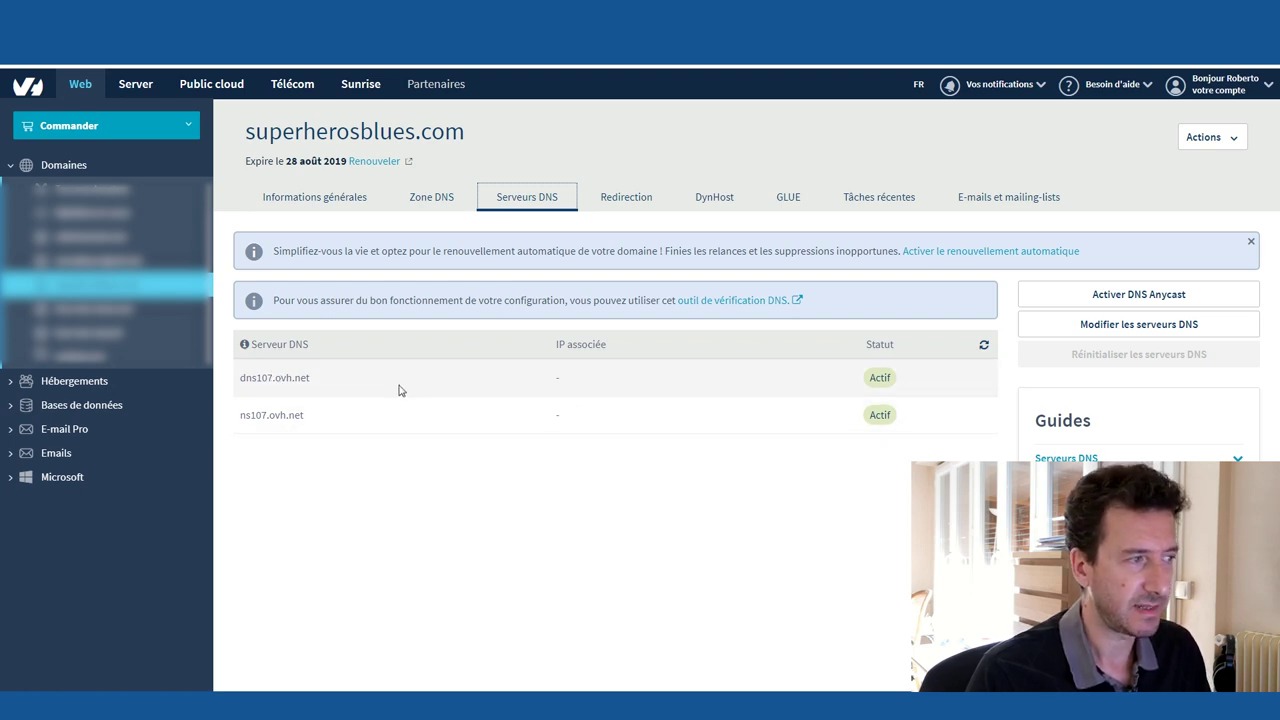
{"action": "left_click", "coordinate": [1139, 326]}
{"action": "left_click", "coordinate": [357, 377]}
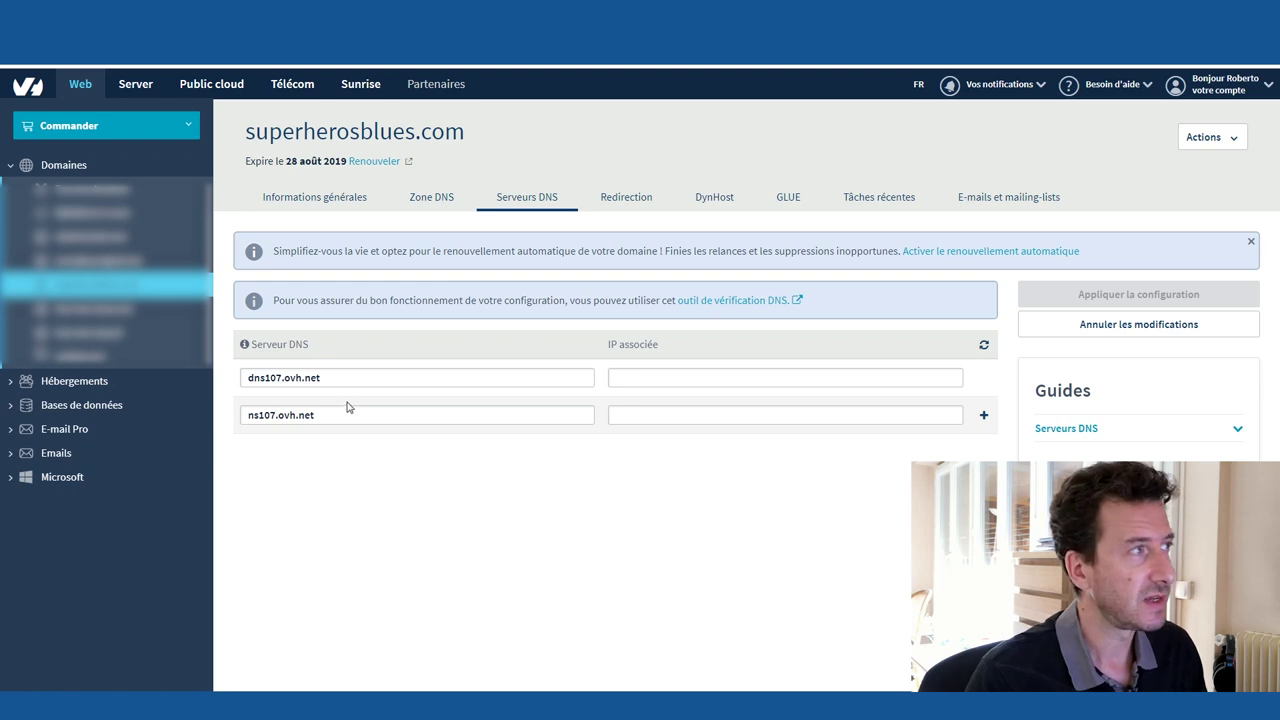
Step: Switch to the PlanetHoster knowledge base and examine the DNS servers listed for The World services
{"action": "key", "text": "ctrl+Tab"}
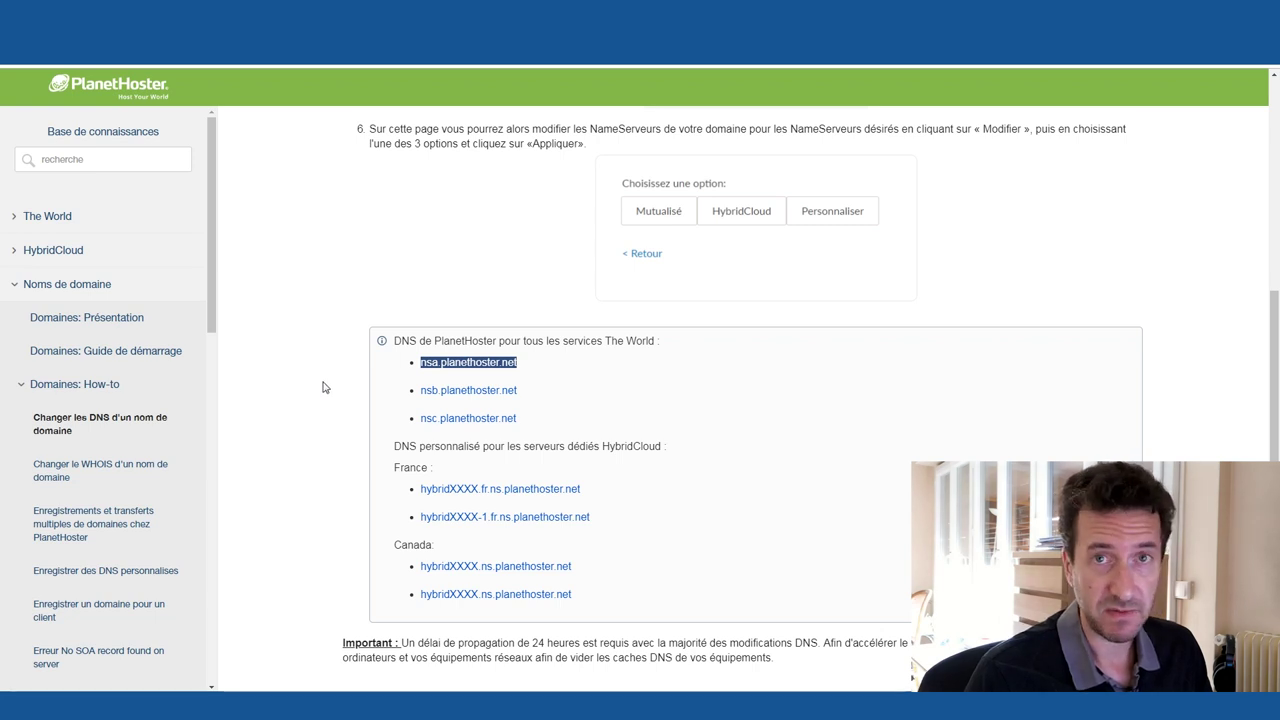
{"action": "left_click", "coordinate": [381, 390]}
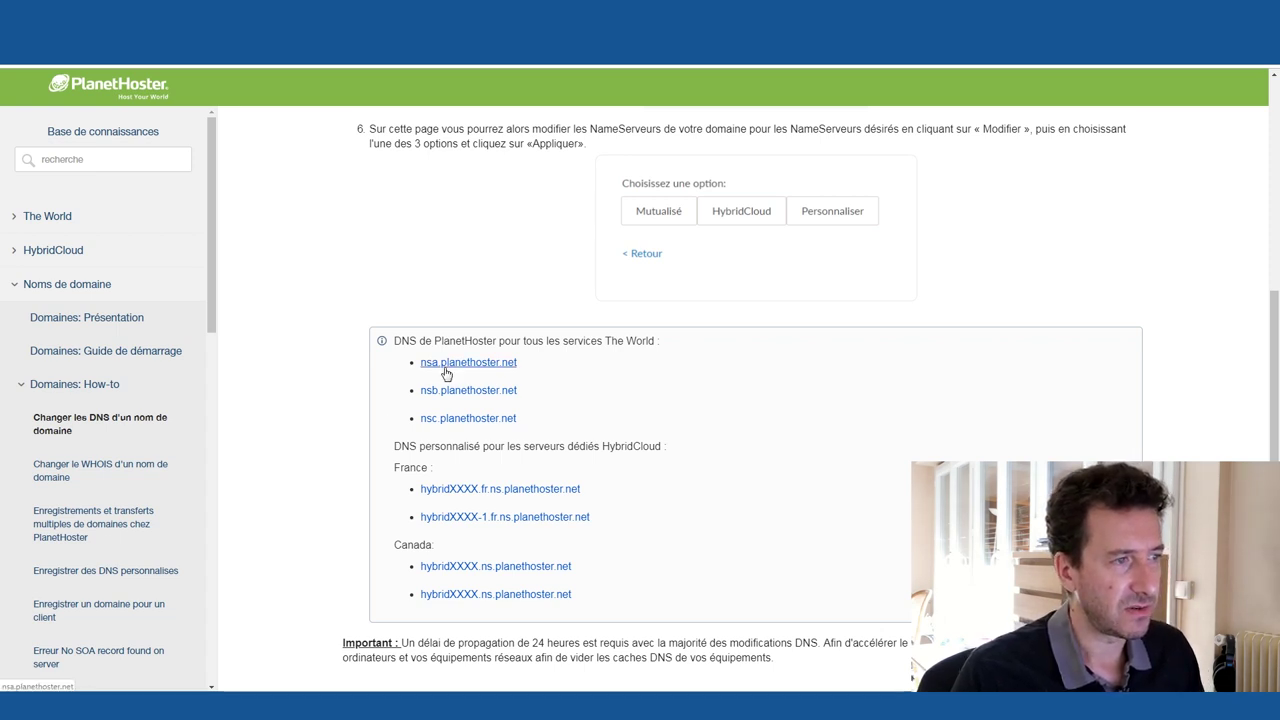
{"action": "left_click_drag", "start_coordinate": [605, 341], "coordinate": [657, 342]}
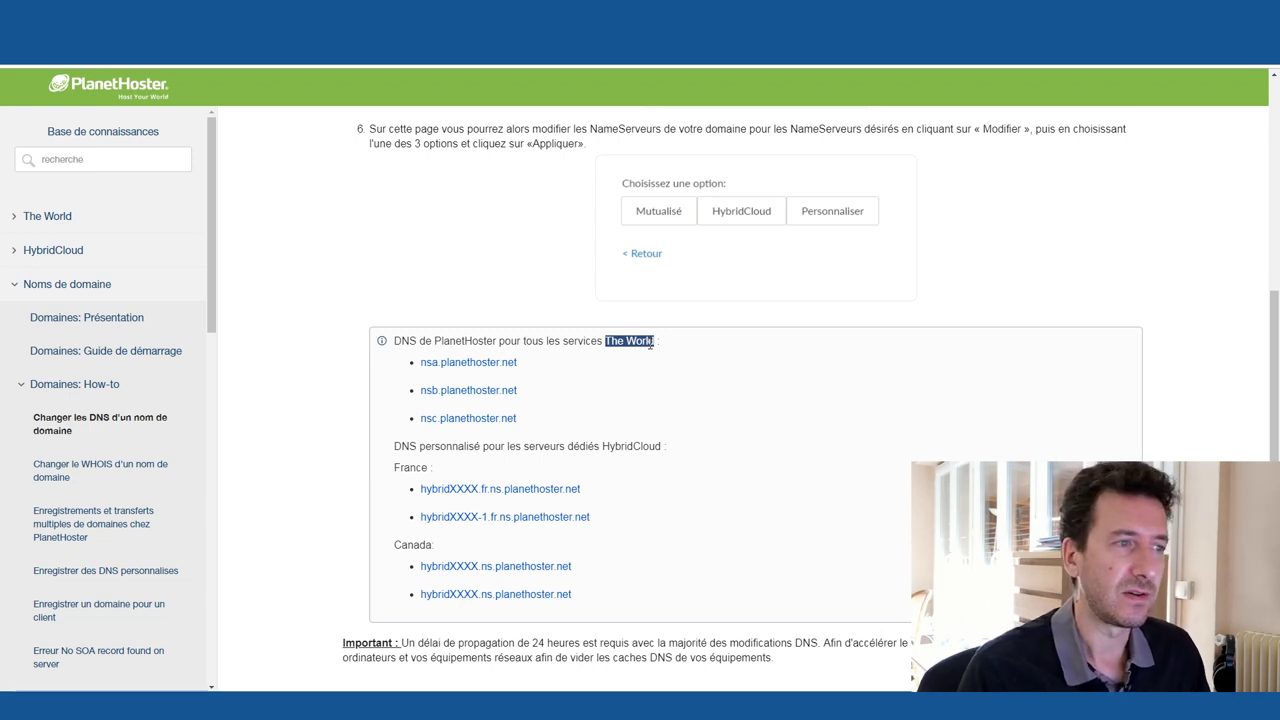
{"action": "left_click", "coordinate": [651, 343]}
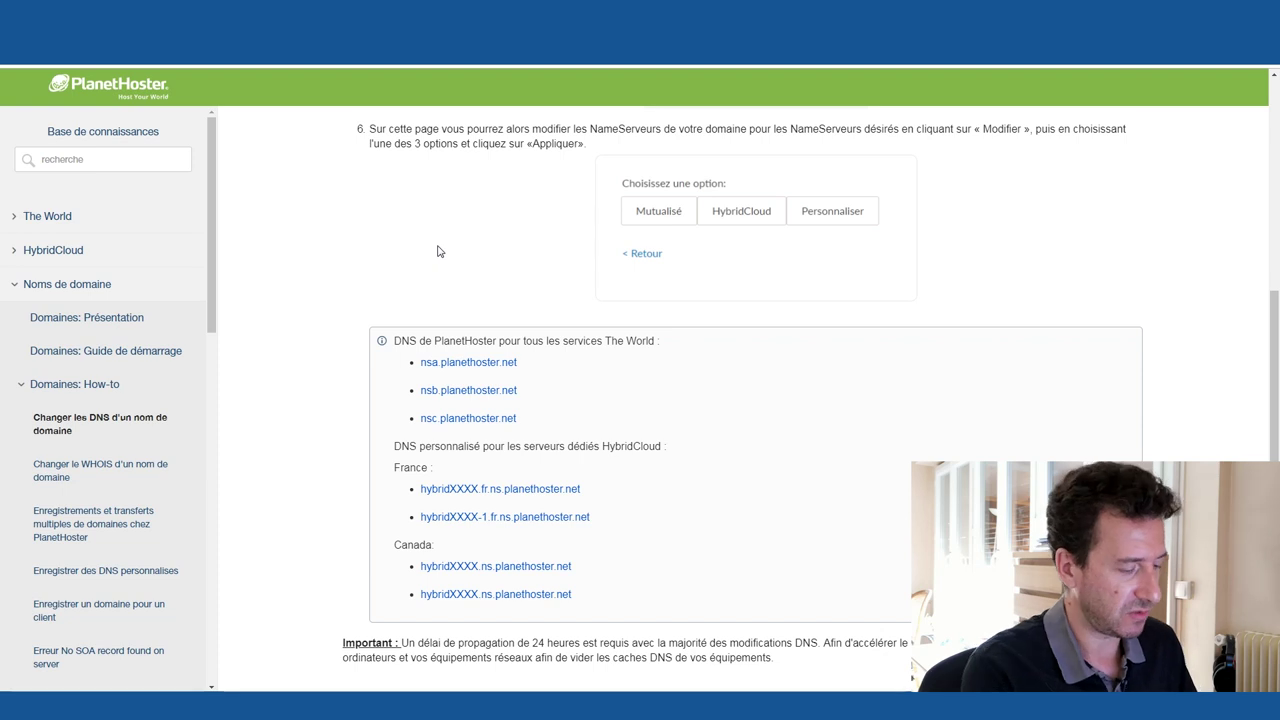
Step: Review PlanetHoster's The World unlimited web hosting offer, including its isolated multi-site feature and monthly price
{"action": "key", "text": "alt+Left"}
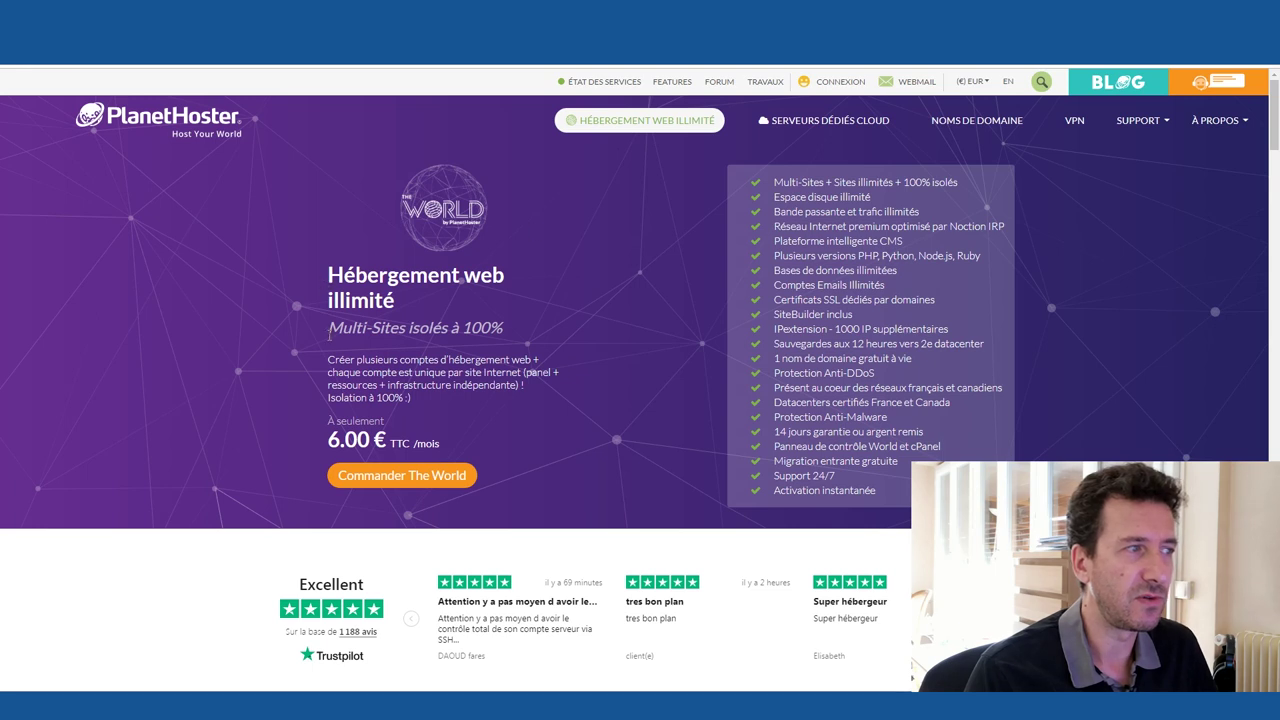
{"action": "left_click_drag", "start_coordinate": [330, 335], "coordinate": [510, 335]}
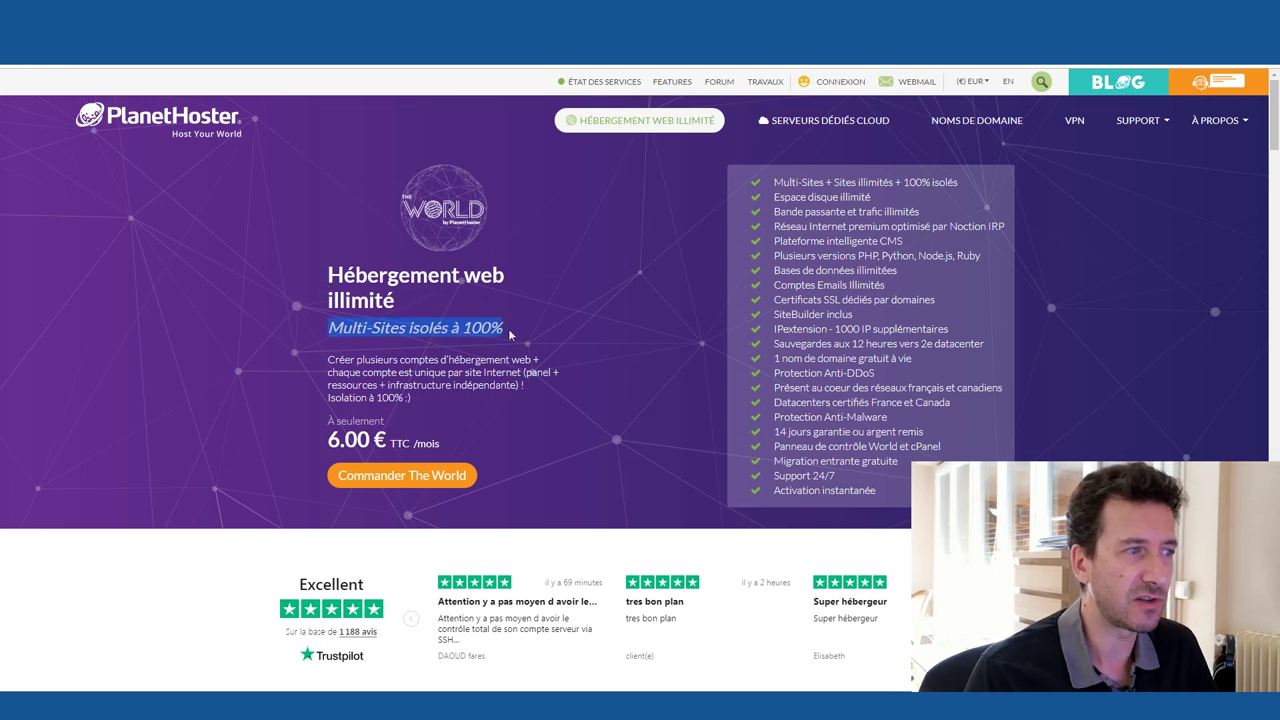
{"action": "left_click", "coordinate": [520, 335]}
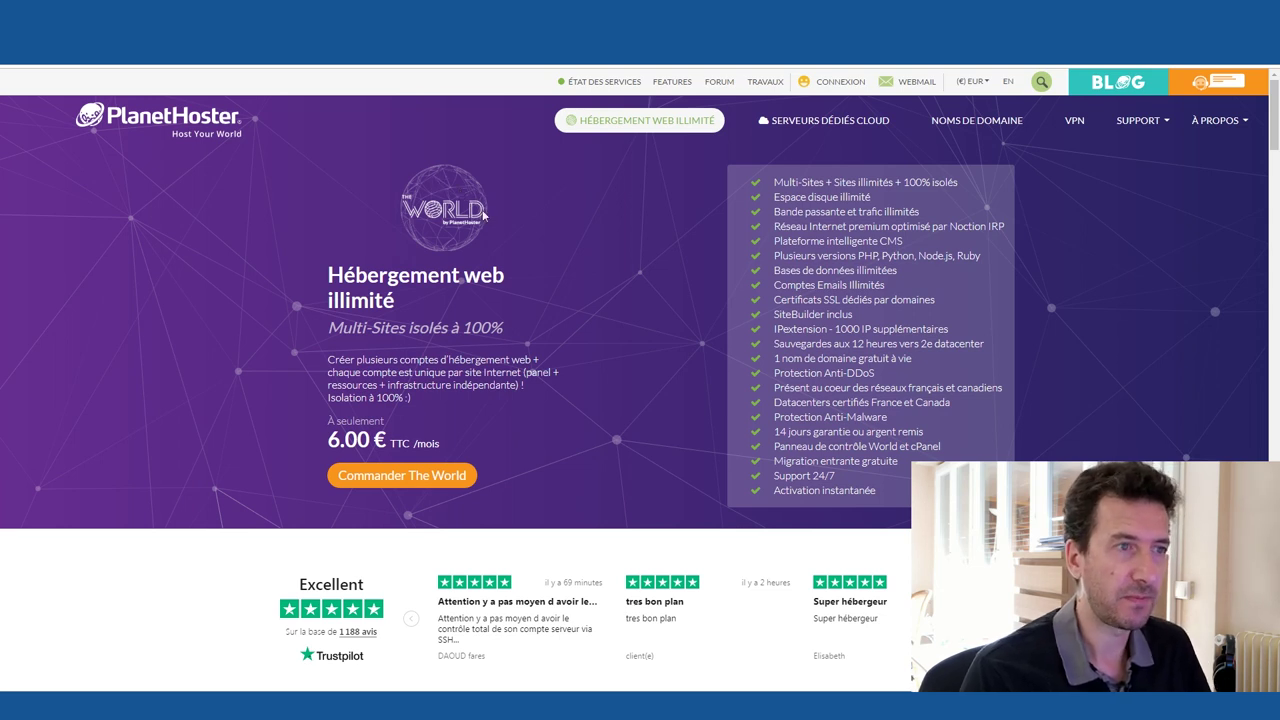
{"action": "left_click_drag", "start_coordinate": [330, 446], "coordinate": [442, 442]}
{"action": "left_click", "coordinate": [494, 440]}
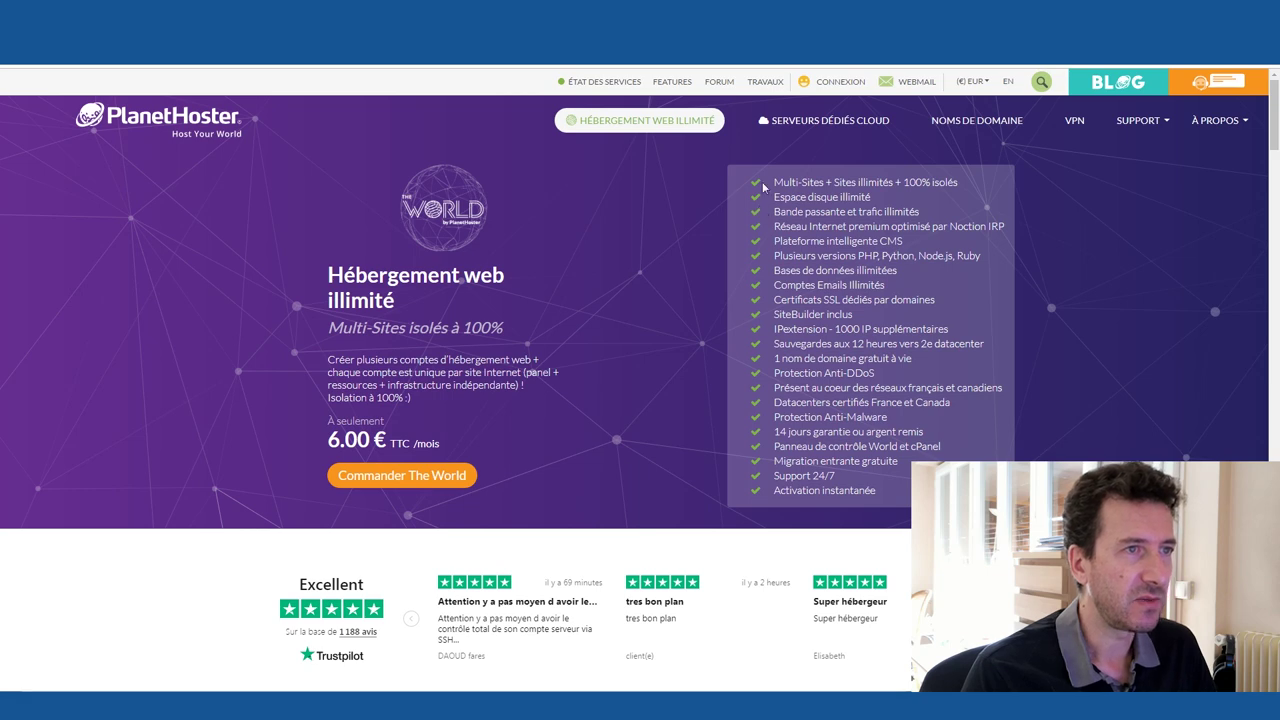
{"action": "left_click", "coordinate": [828, 122]}
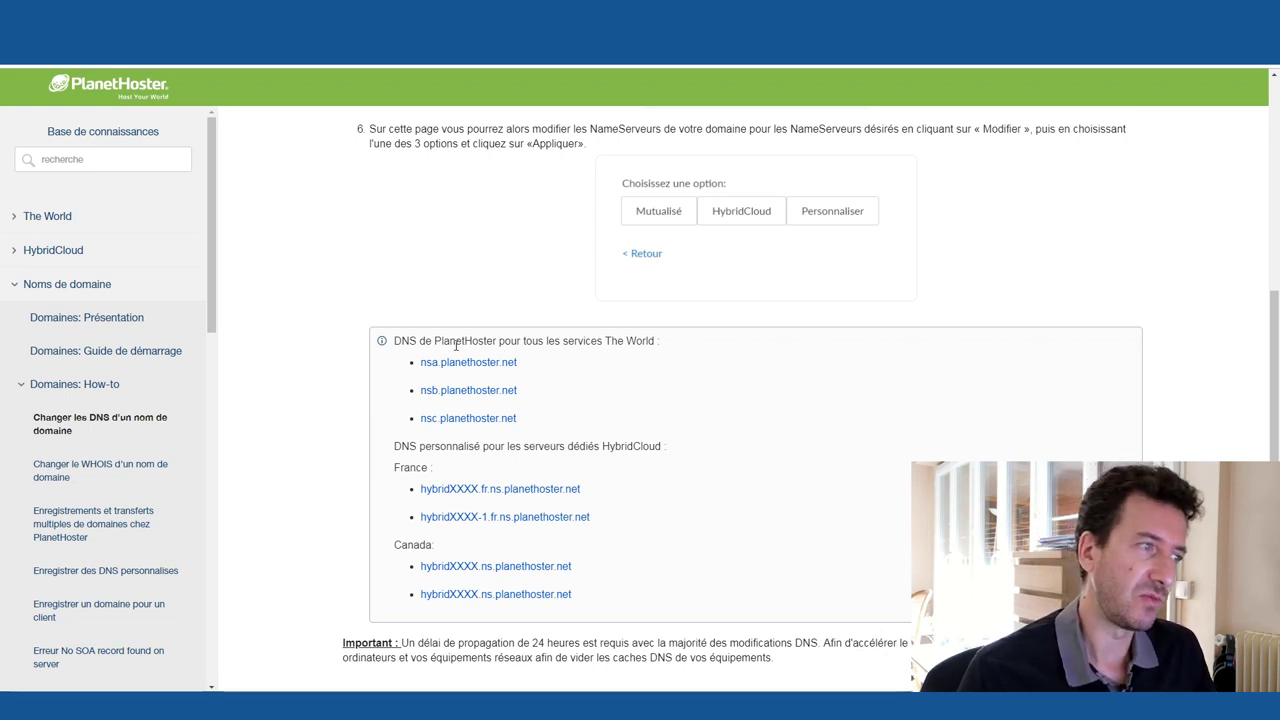
Step: Copy nsa.planethoster.net from the PlanetHoster documentation and replace the first DNS server of superherosblues.com in OVH with it
{"action": "left_click_drag", "start_coordinate": [522, 421], "coordinate": [416, 367]}
{"action": "left_click", "coordinate": [598, 385]}
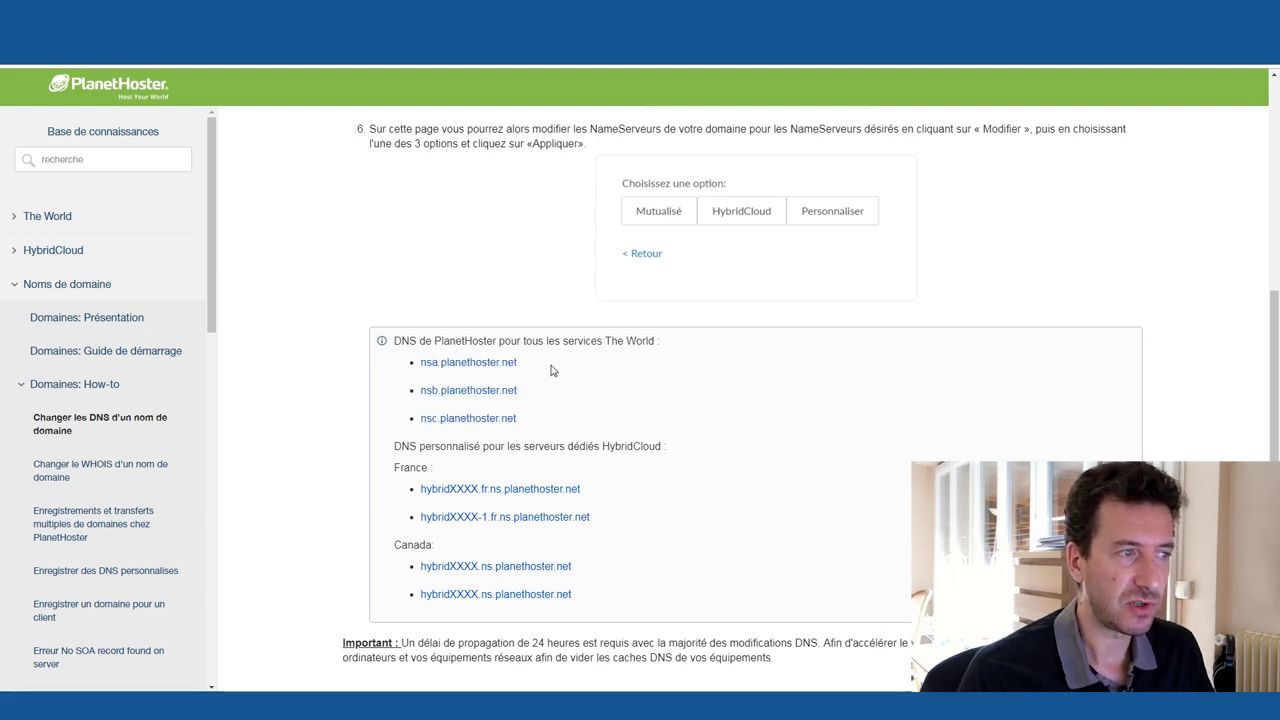
{"action": "left_click_drag", "start_coordinate": [518, 363], "coordinate": [424, 367]}
{"action": "key", "text": "ctrl+c"}
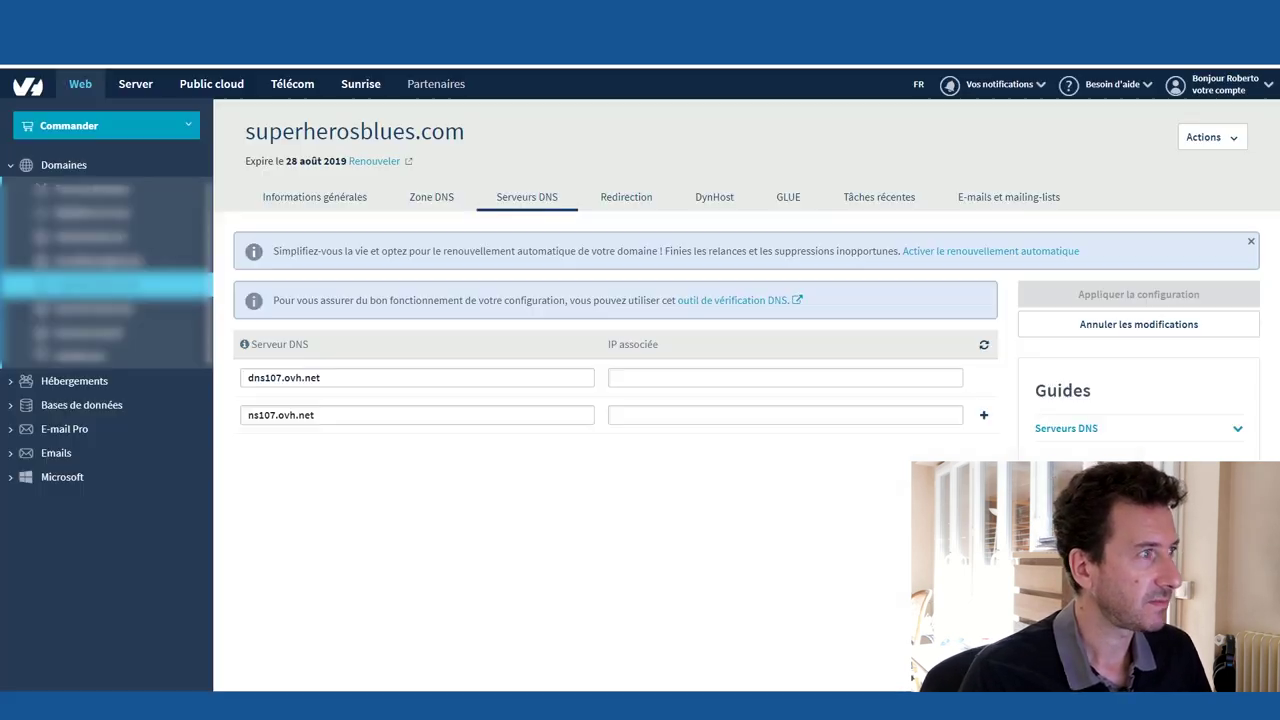
{"action": "triple_click", "coordinate": [354, 378]}
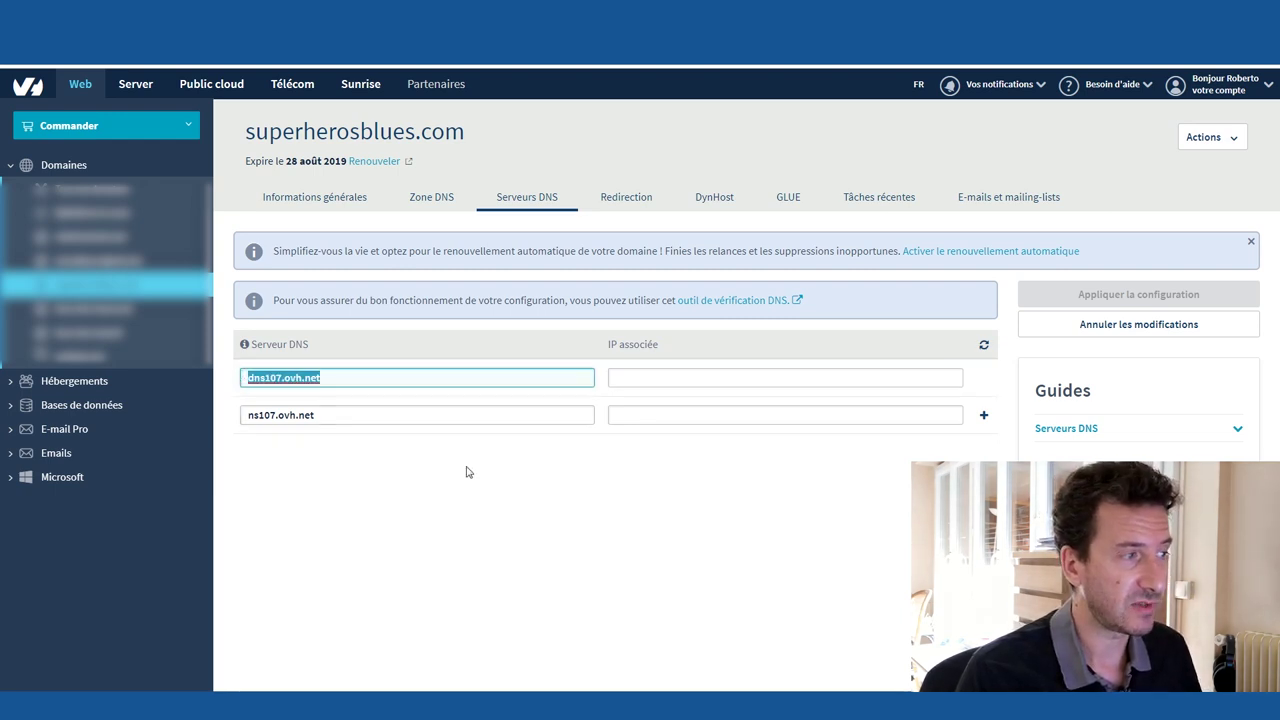
{"action": "key", "text": "ctrl+v"}
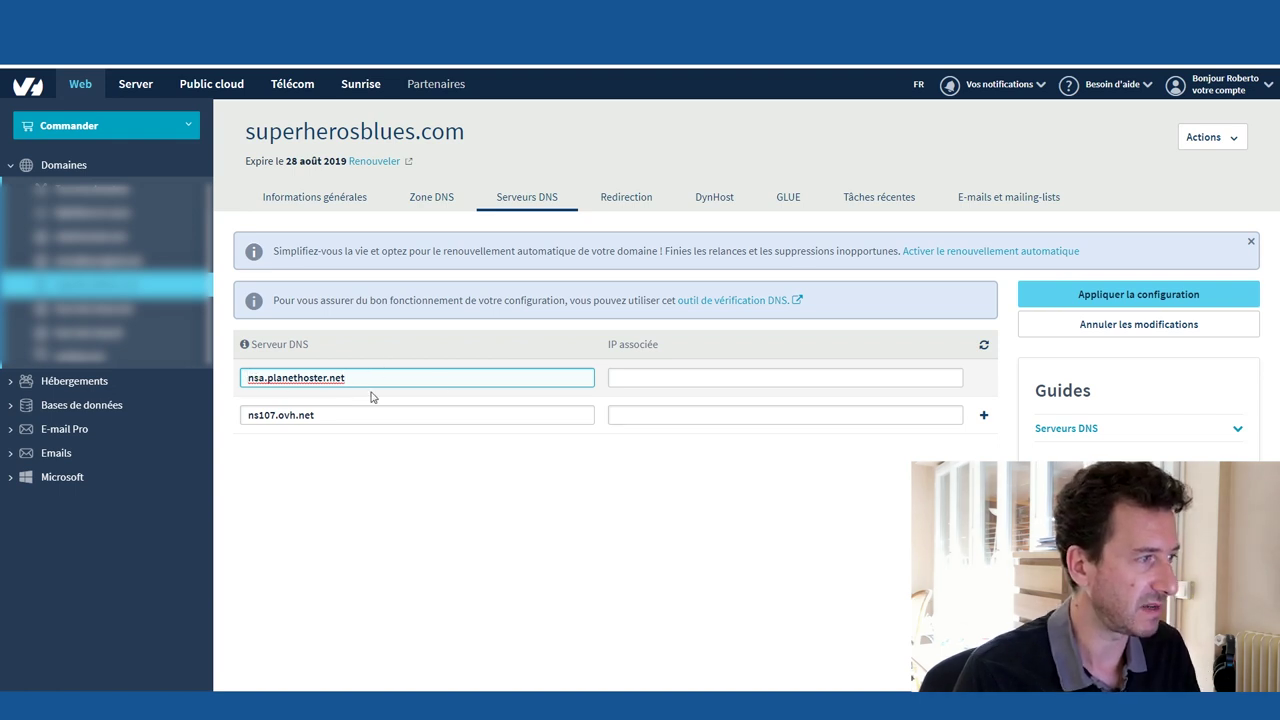
Step: Copy nsb.planethoster.net from the PlanetHoster documentation and replace the second DNS server in OVH with it
{"action": "key", "text": "alt+Tab"}
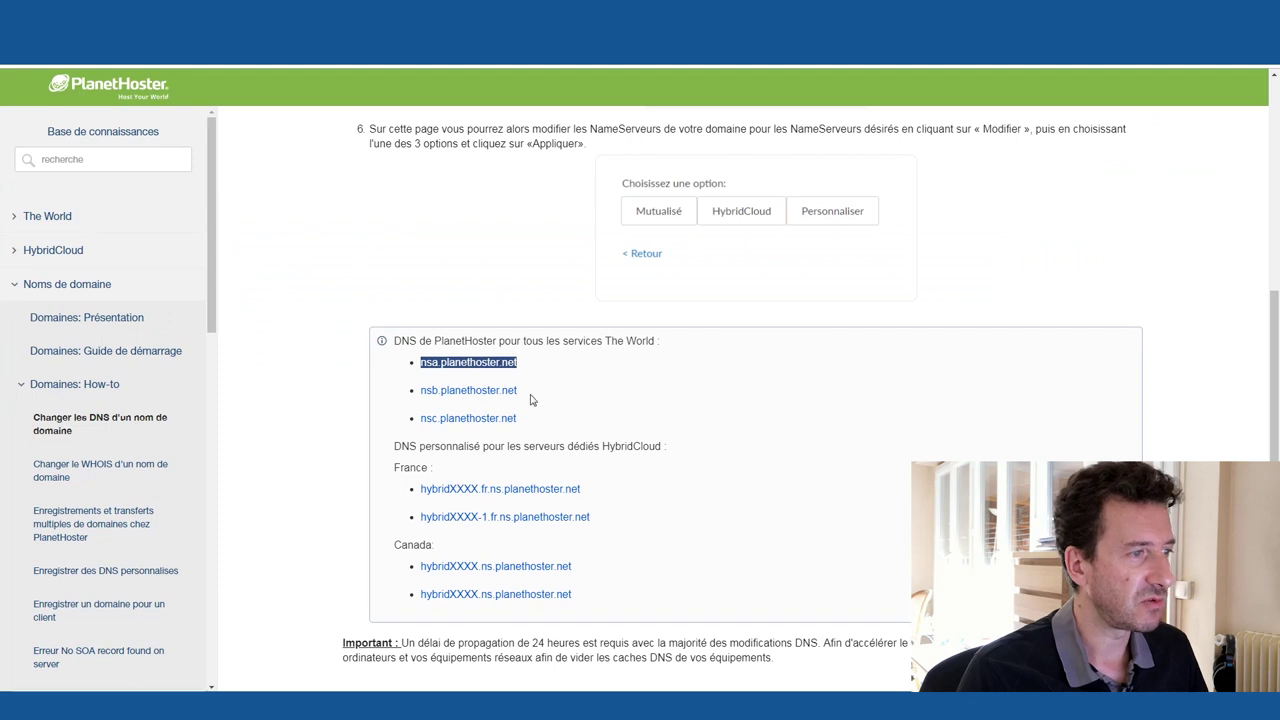
{"action": "double_click", "coordinate": [421, 392]}
{"action": "key", "text": "ctrl+c"}
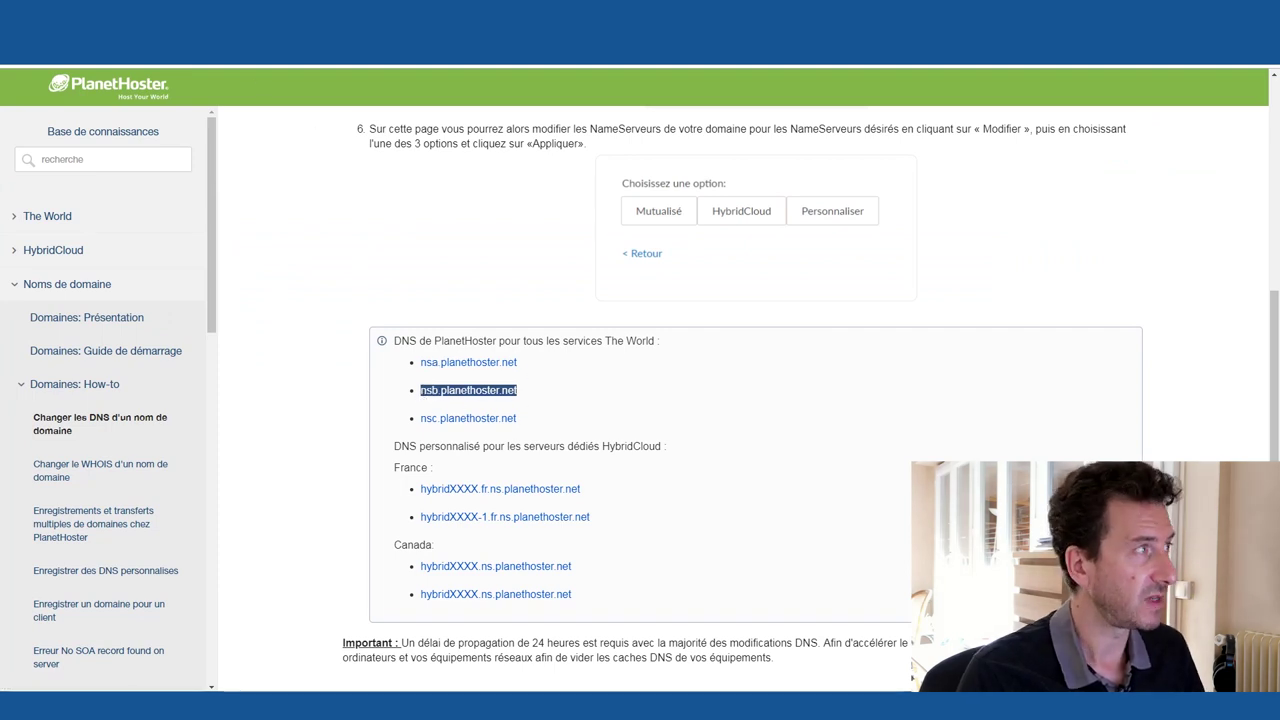
{"action": "key", "text": "alt+Tab"}
{"action": "triple_click", "coordinate": [341, 418]}
{"action": "key", "text": "ctrl+v"}
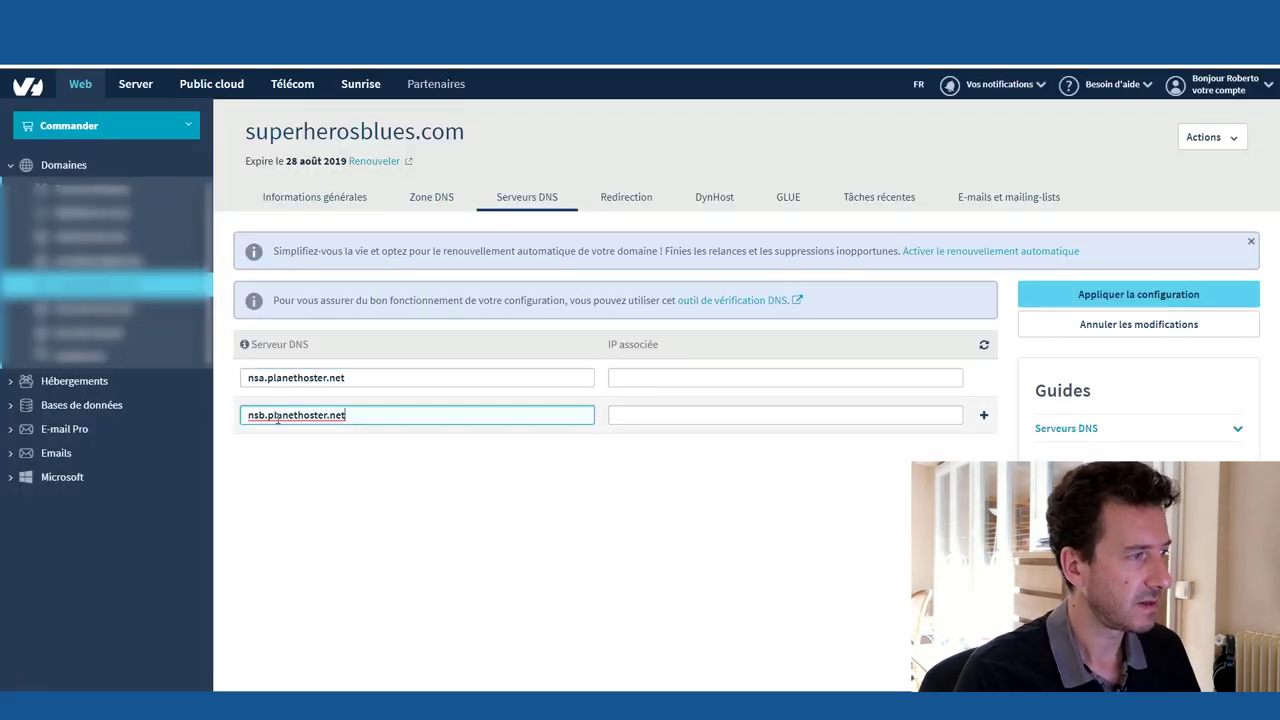
Step: Add a third DNS server row in OVH and fill it with nsc.planethoster.net copied from the PlanetHoster documentation
{"action": "left_click", "coordinate": [985, 418]}
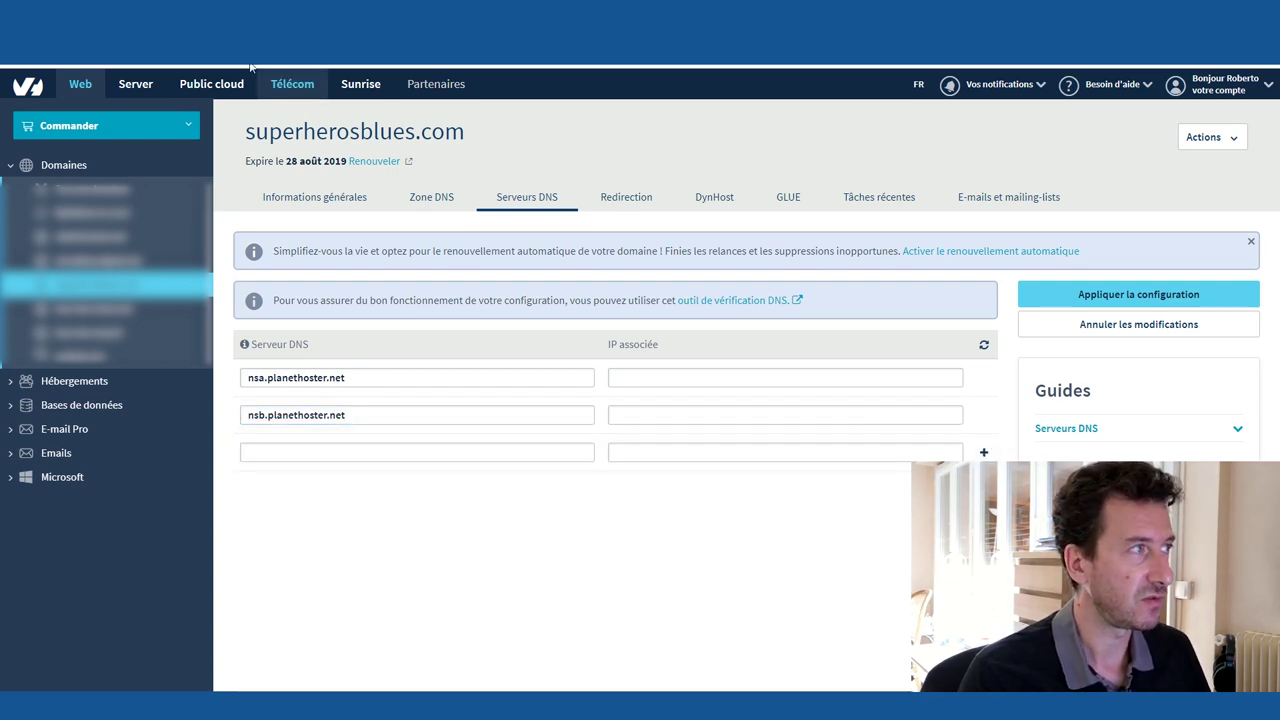
{"action": "key", "text": "alt+Tab"}
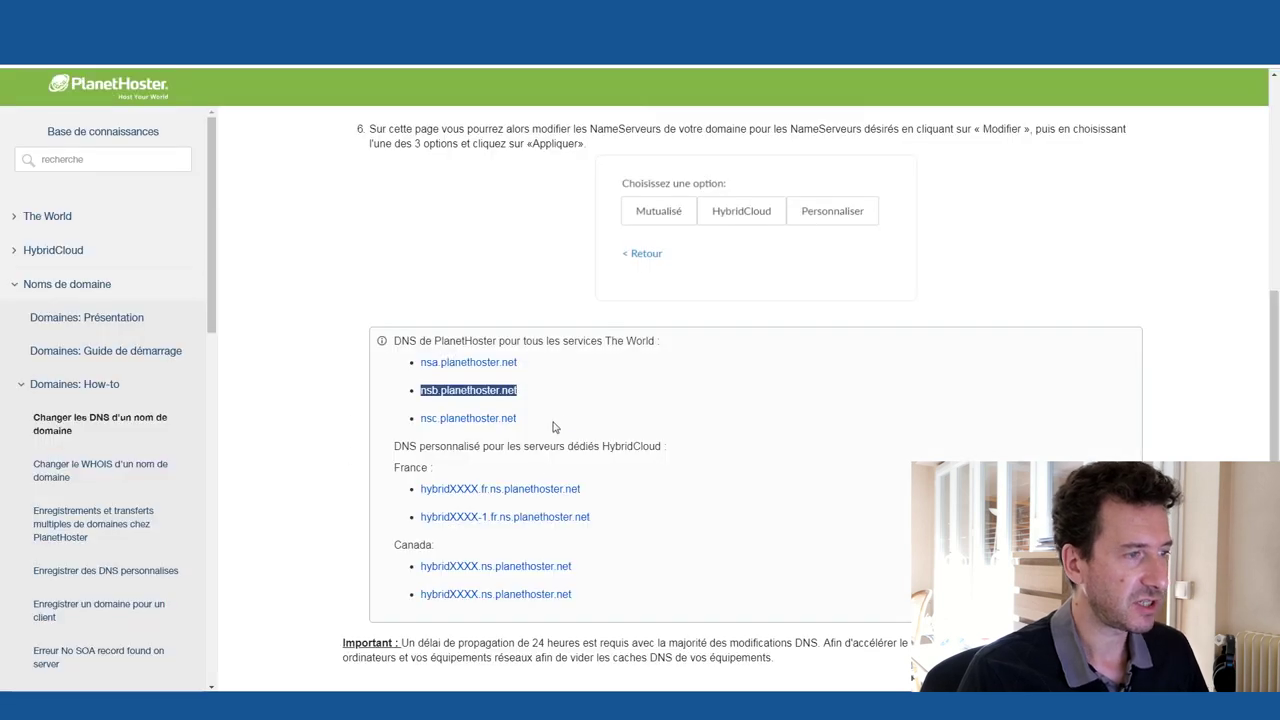
{"action": "left_click_drag", "start_coordinate": [553, 421], "coordinate": [416, 420]}
{"action": "key", "text": "ctrl+c"}
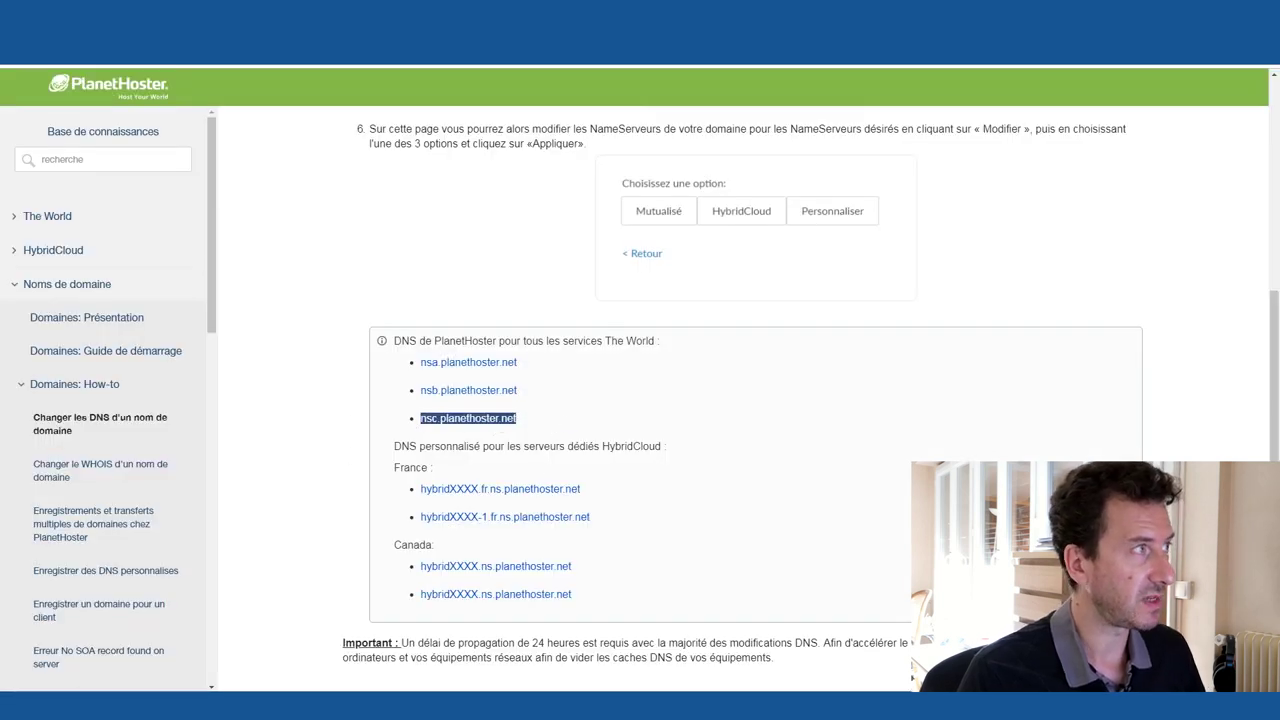
{"action": "key", "text": "alt+Tab"}
{"action": "left_click", "coordinate": [356, 451]}
{"action": "key", "text": "ctrl+v"}
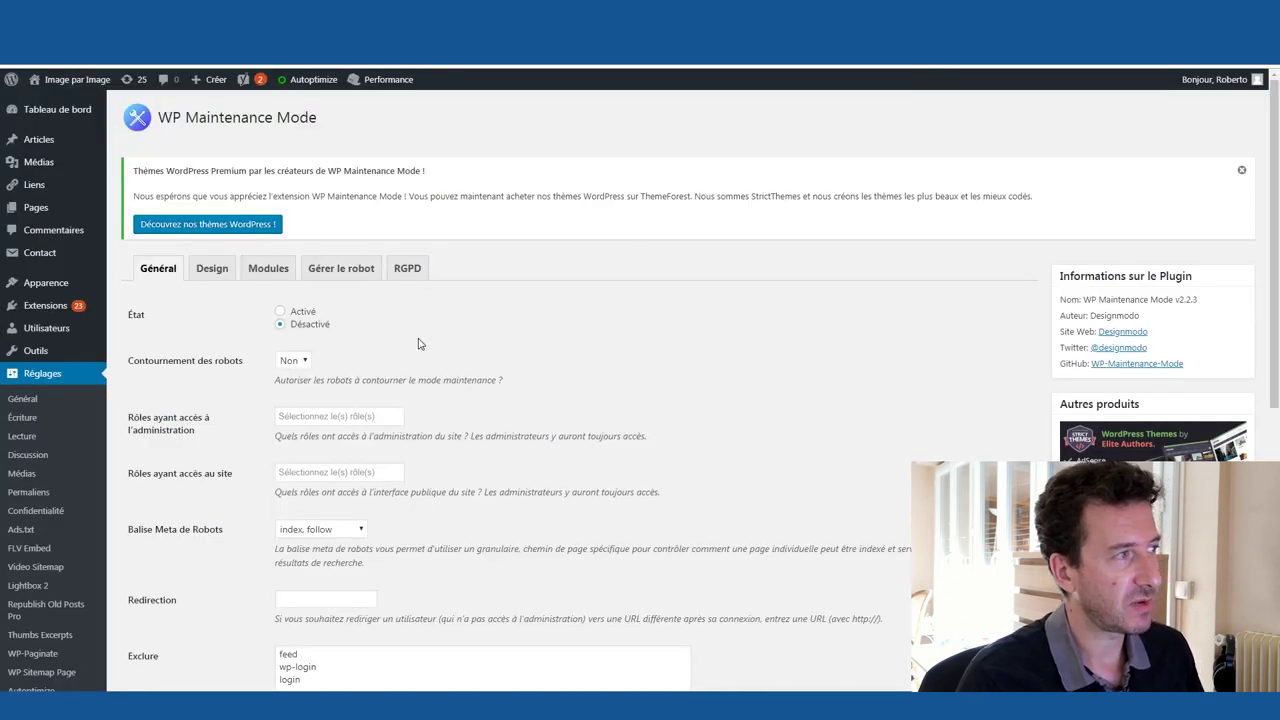
Step: In the WordPress admin, dismiss the premium themes notice and search the plugins available to add for "wp maintenance"
{"action": "left_click", "coordinate": [1241, 171]}
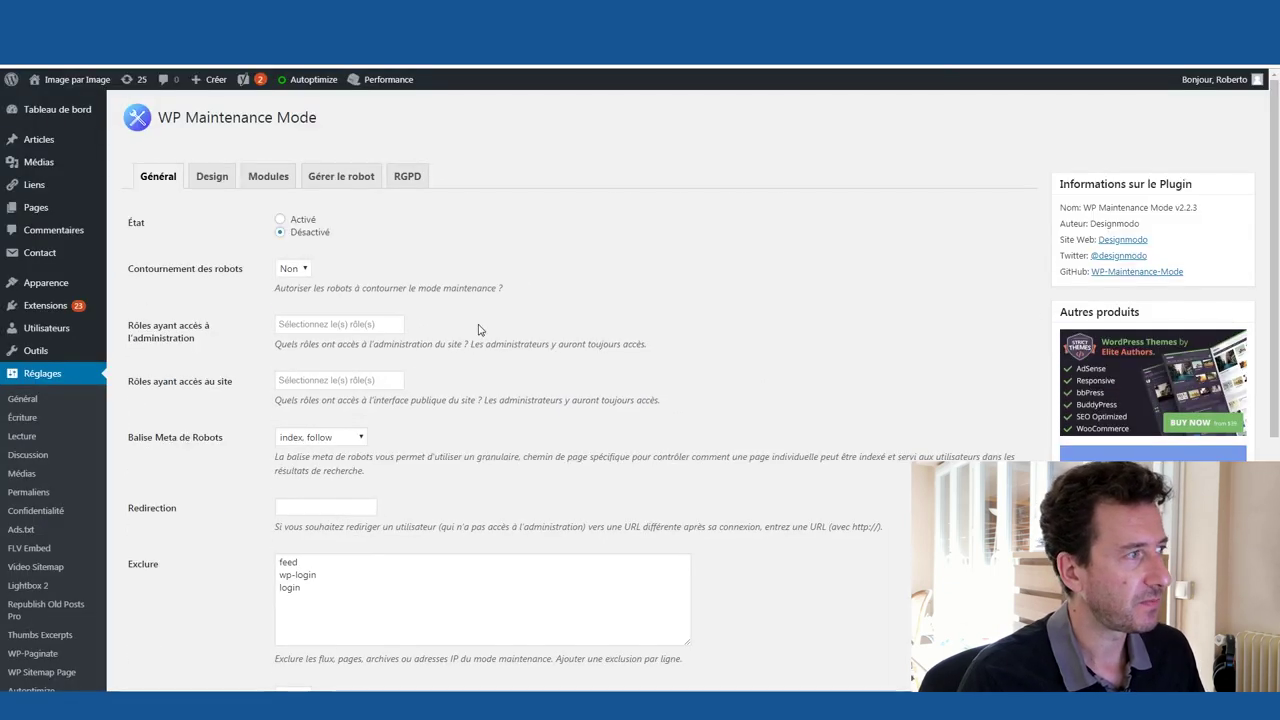
{"action": "mouse_move", "coordinate": [52, 313]}
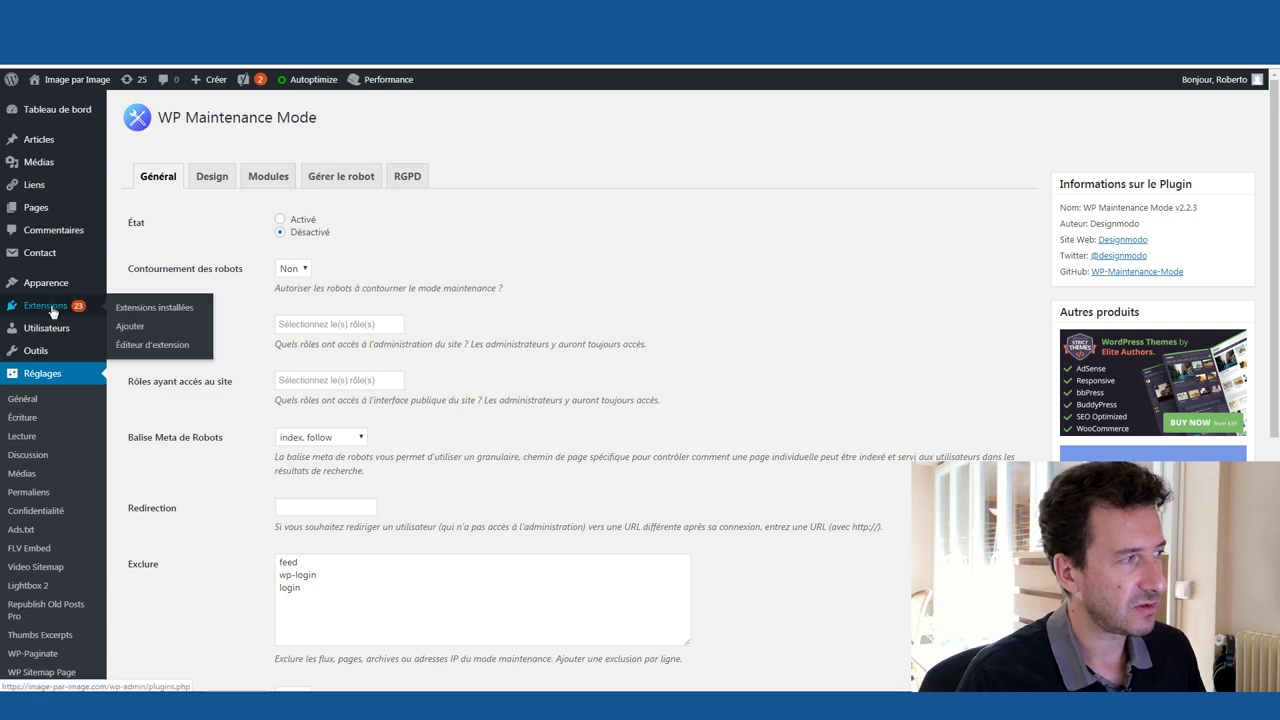
{"action": "left_click", "coordinate": [129, 330]}
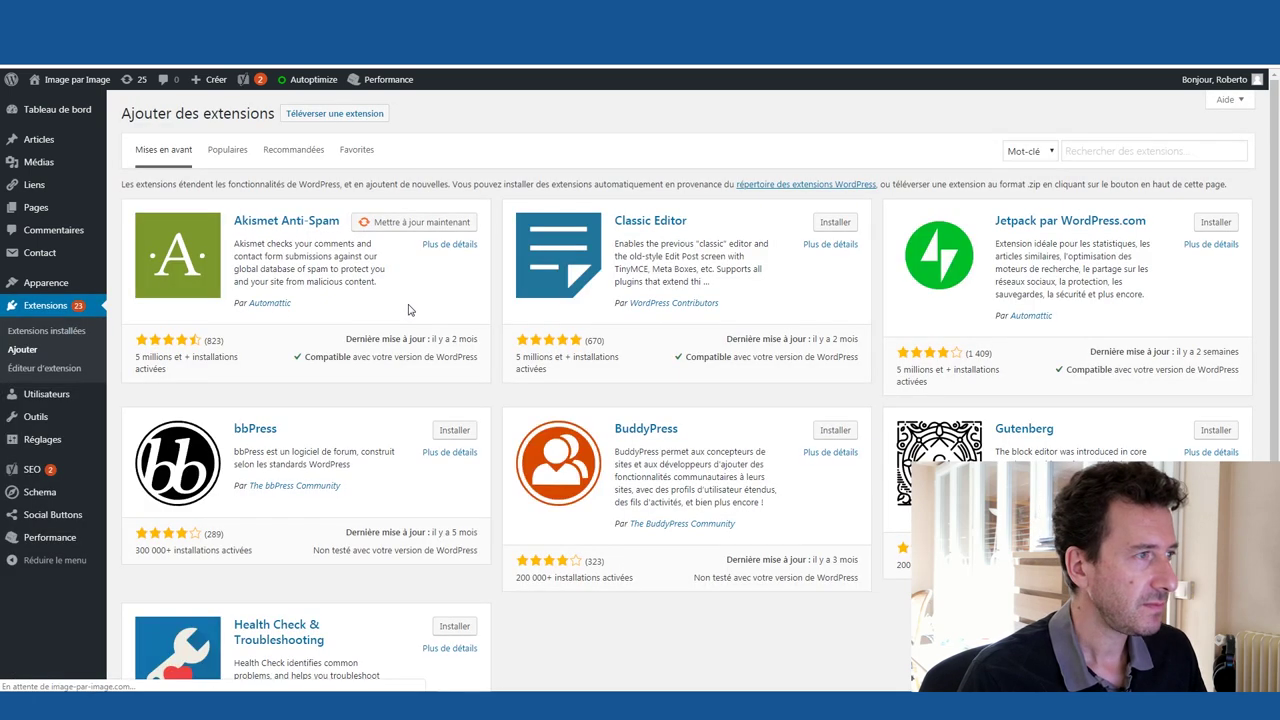
{"action": "left_click", "coordinate": [1095, 151]}
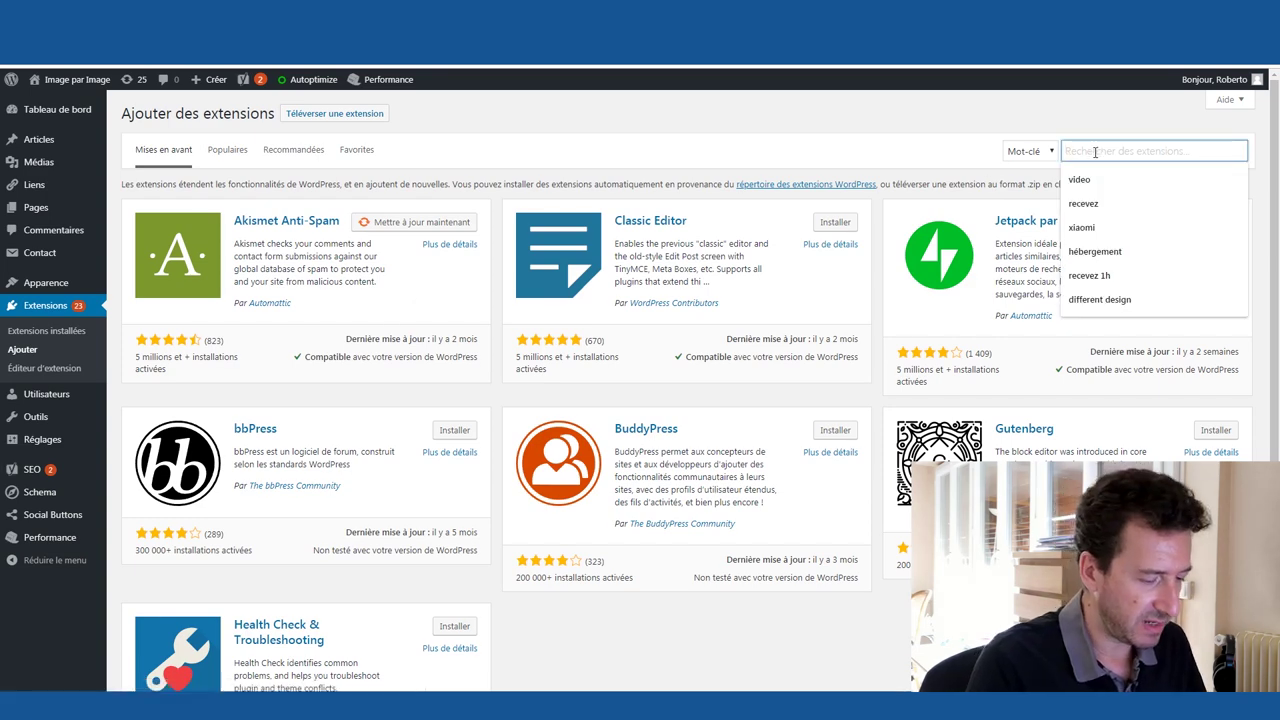
{"action": "type", "text": "wp maintenance"}
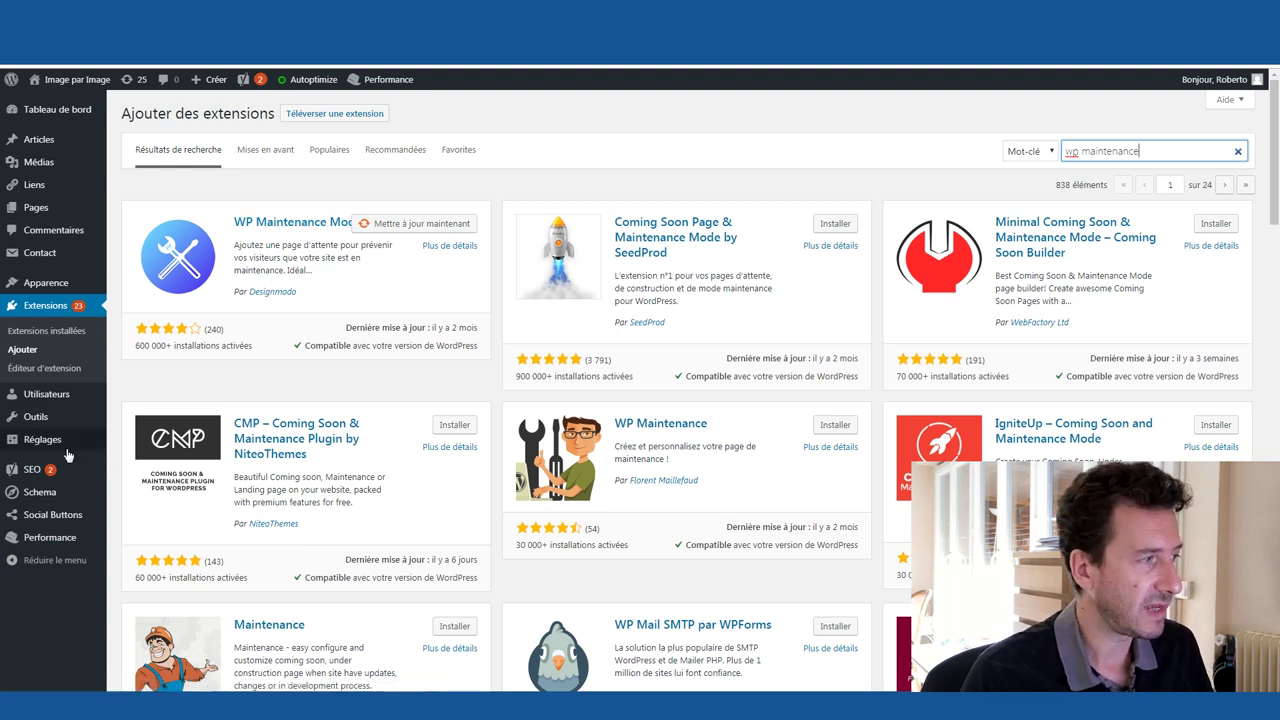
Step: Open the settings of the WP Maintenance Mode plugin
{"action": "mouse_move", "coordinate": [52, 442]}
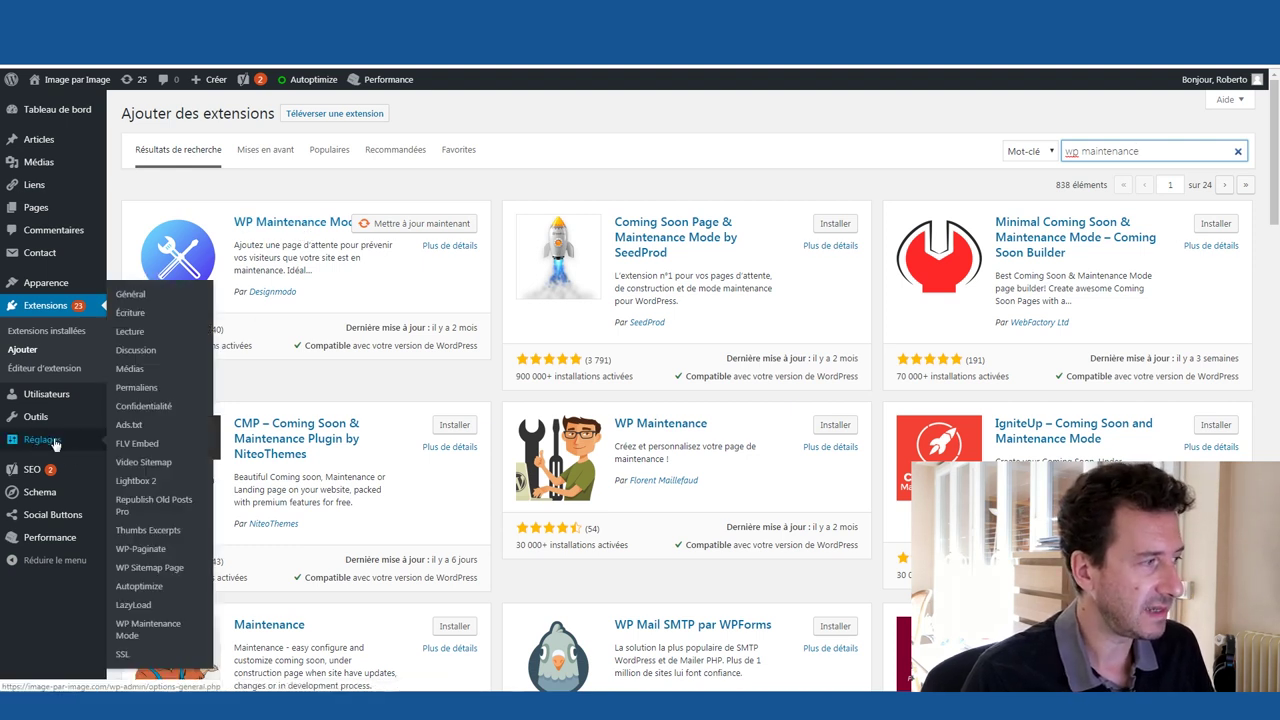
{"action": "left_click", "coordinate": [130, 636]}
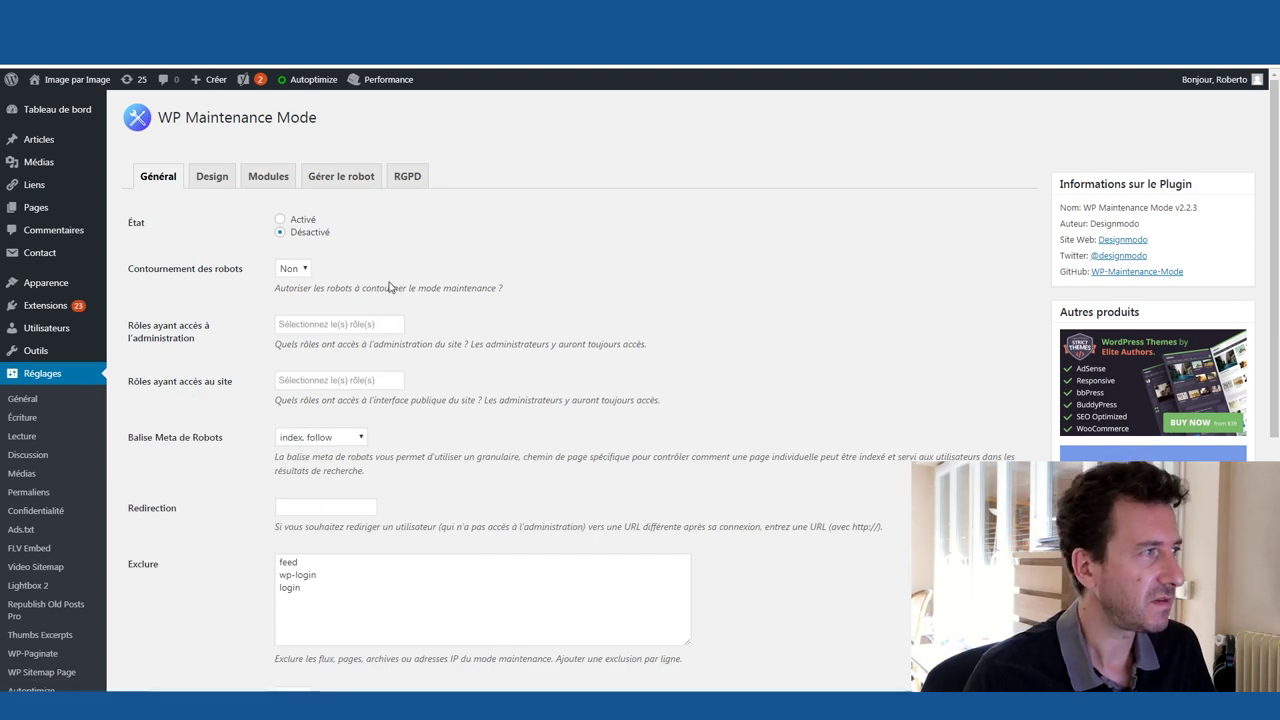
Step: Open the plugin's Design settings and review the maintenance message text shown to visitors
{"action": "left_click", "coordinate": [212, 178]}
{"action": "left_click_drag", "start_coordinate": [342, 403], "coordinate": [448, 404]}
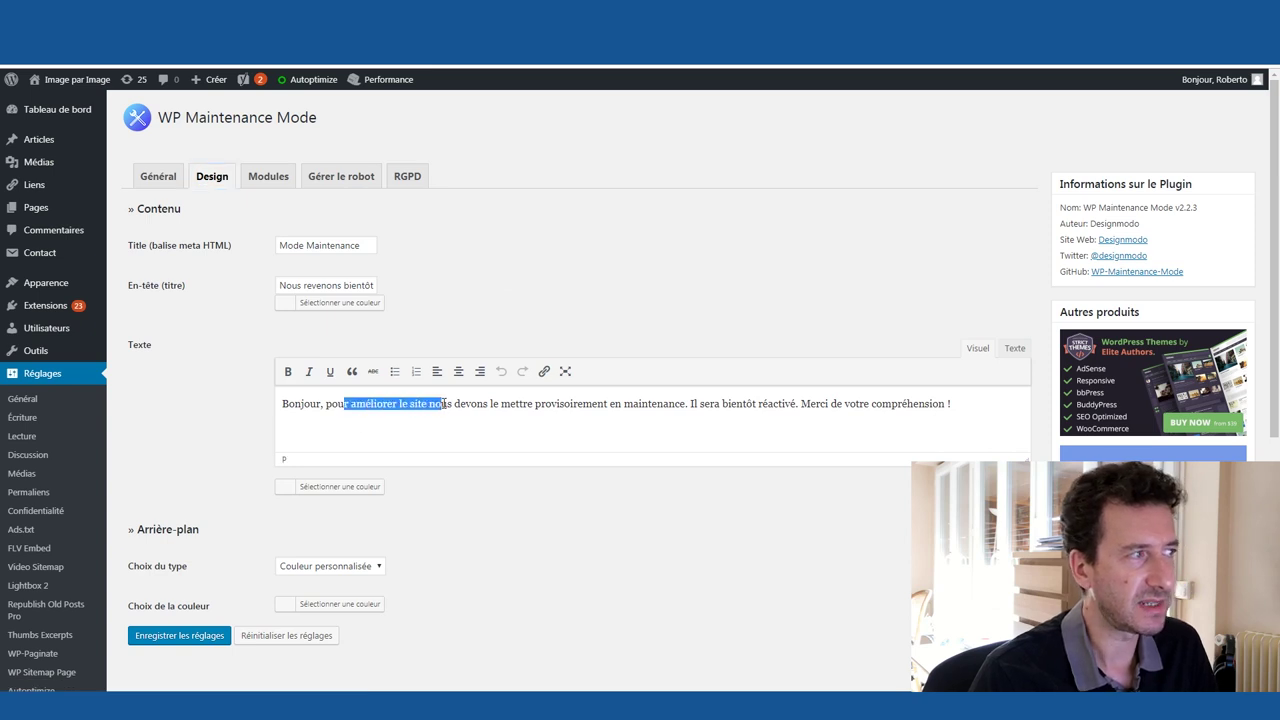
{"action": "left_click_drag", "start_coordinate": [577, 404], "coordinate": [583, 404]}
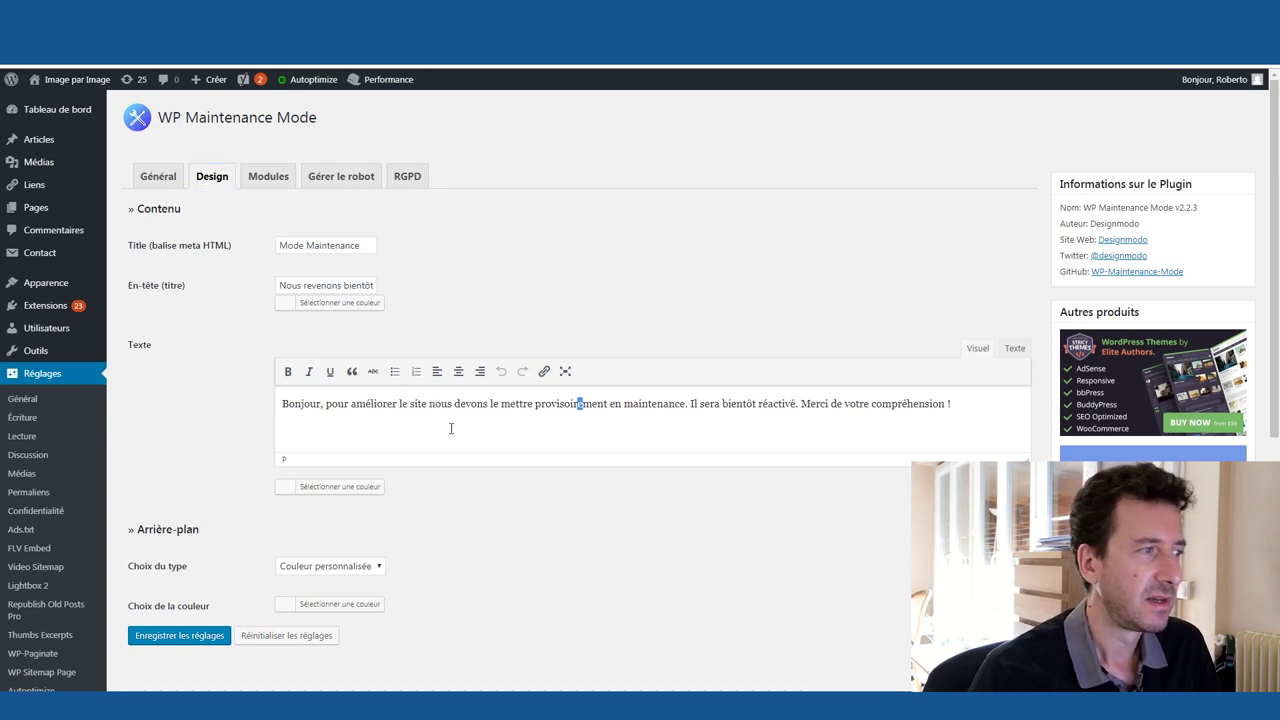
{"action": "left_click", "coordinate": [350, 405]}
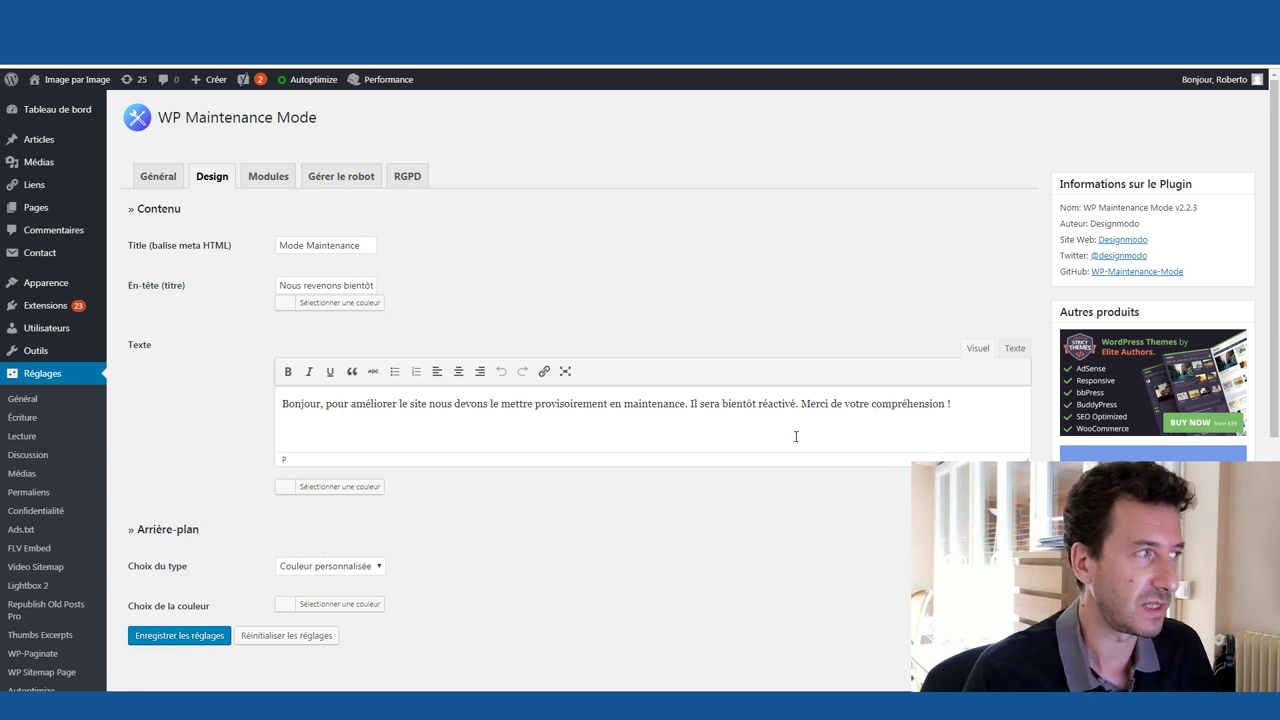
Step: Set the maintenance mode state to Activé, save the general settings, and reload the site's public home page to check it
{"action": "left_click", "coordinate": [160, 177]}
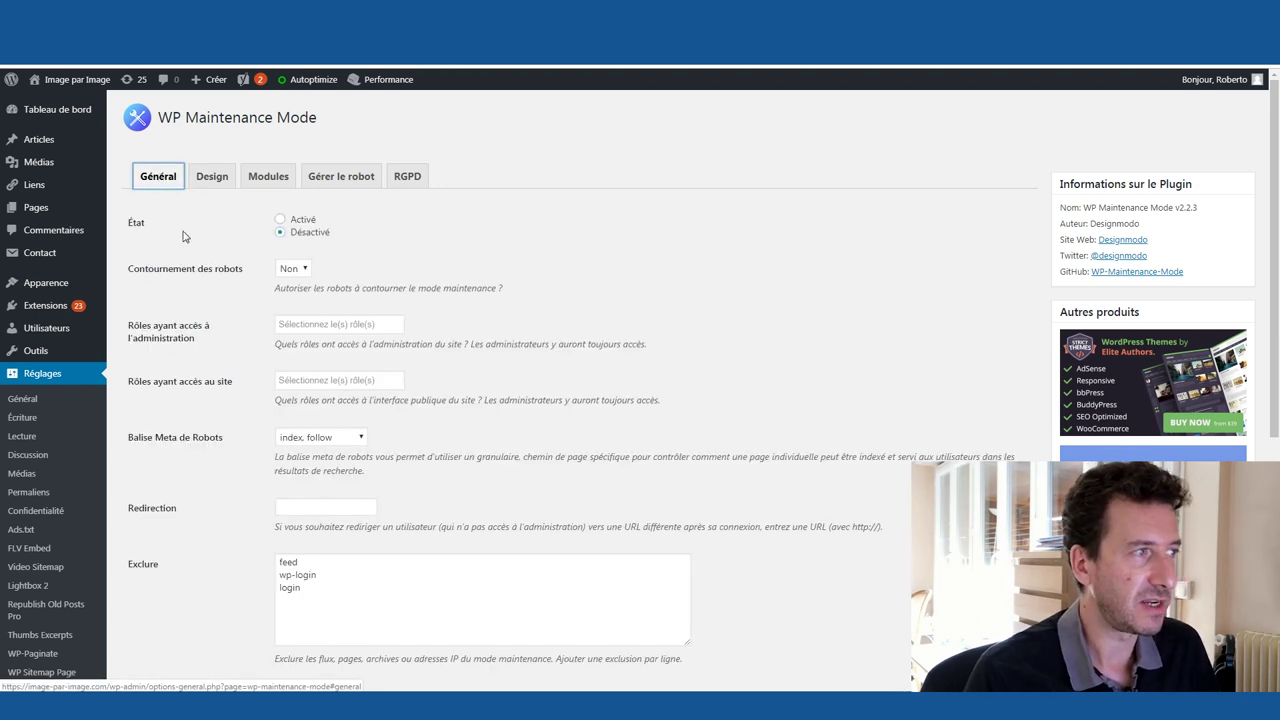
{"action": "left_click", "coordinate": [282, 220]}
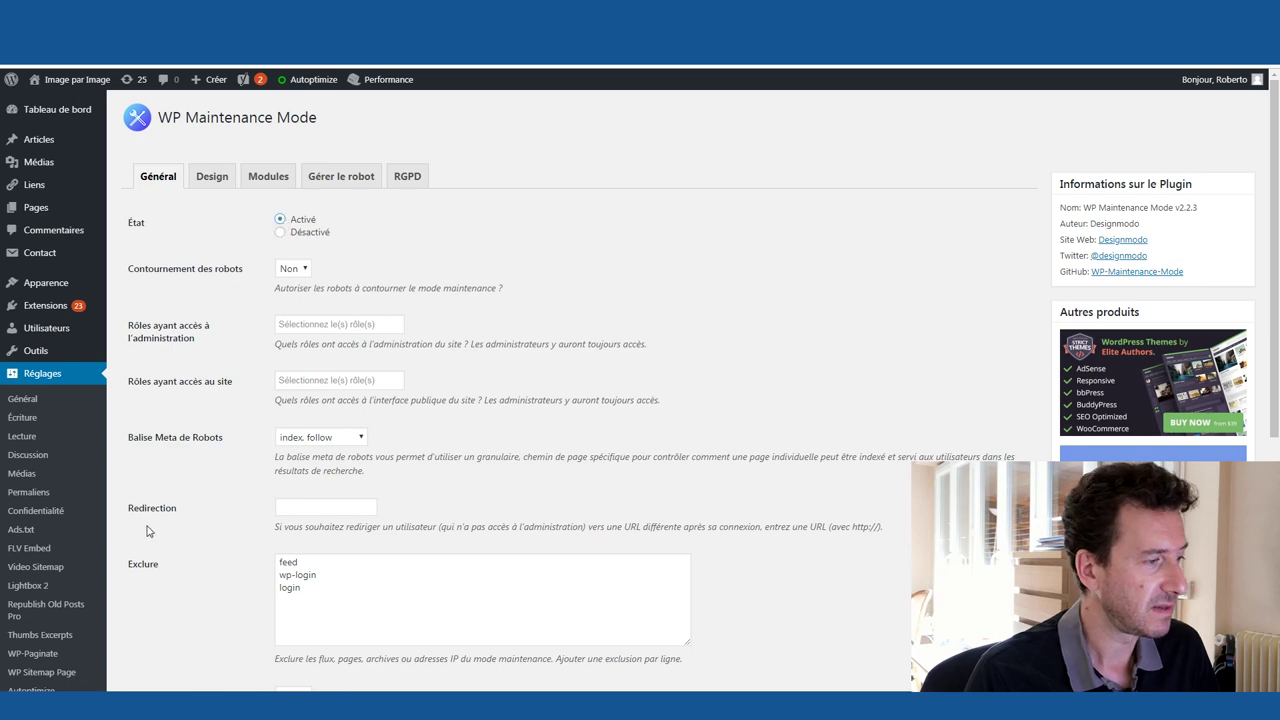
{"action": "scroll", "coordinate": [143, 529], "scroll_direction": "down", "scroll_amount": 3}
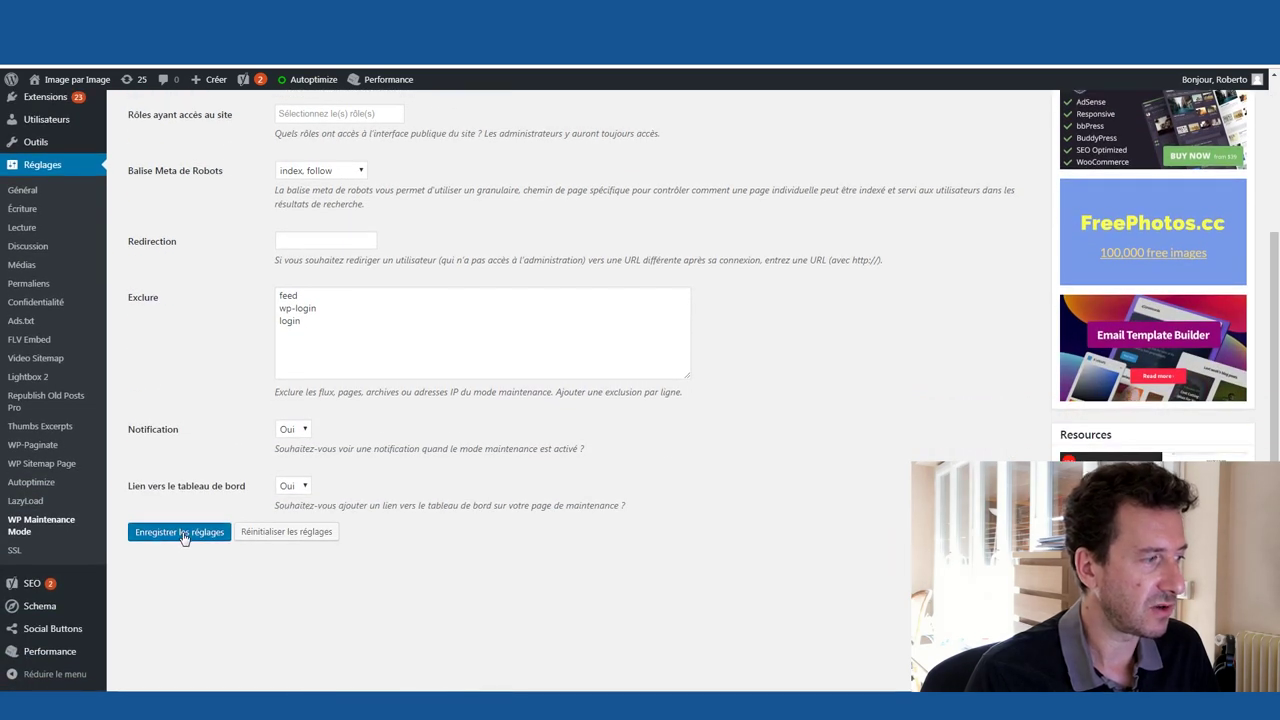
{"action": "left_click", "coordinate": [183, 536]}
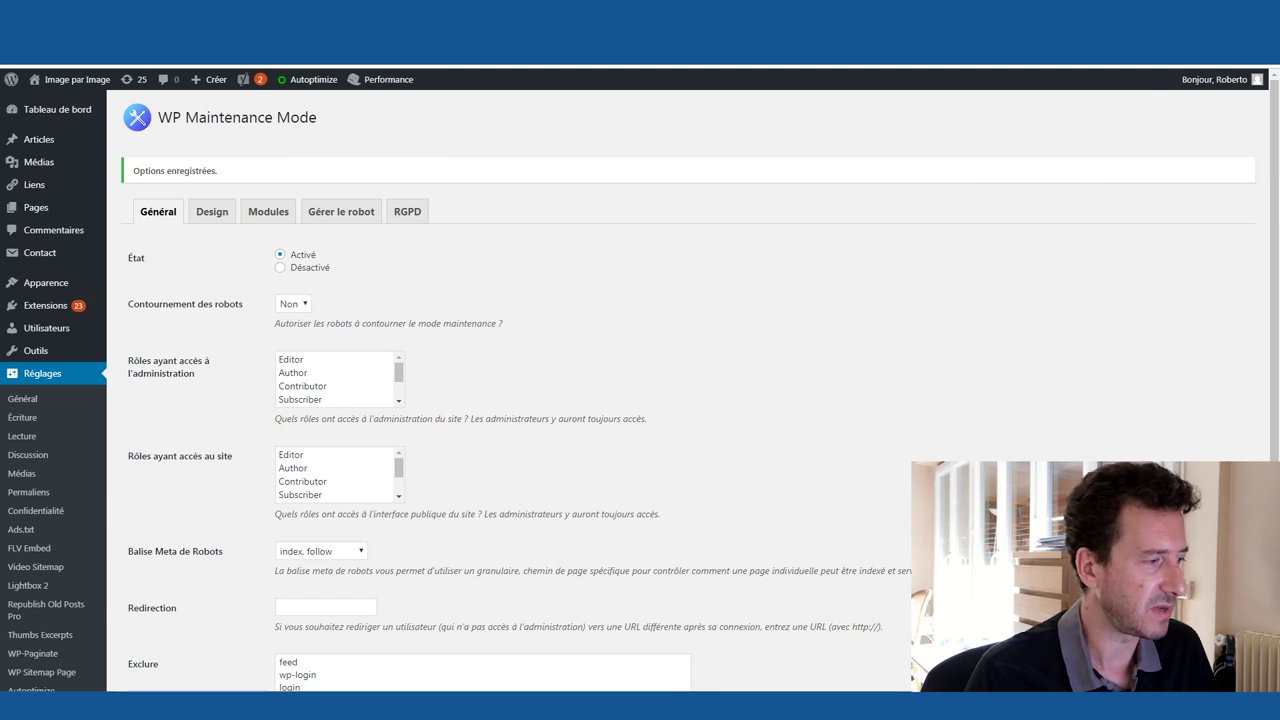
{"action": "left_click", "coordinate": [254, 658]}
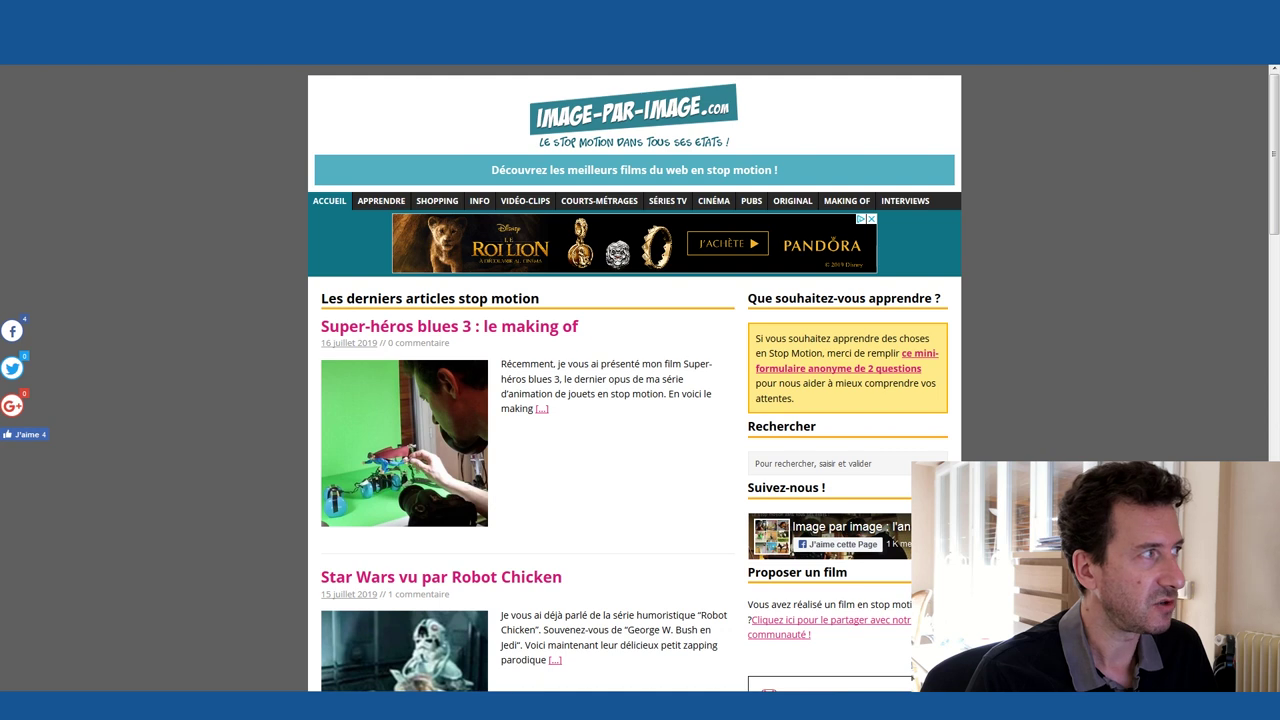
{"action": "key", "text": "F5"}
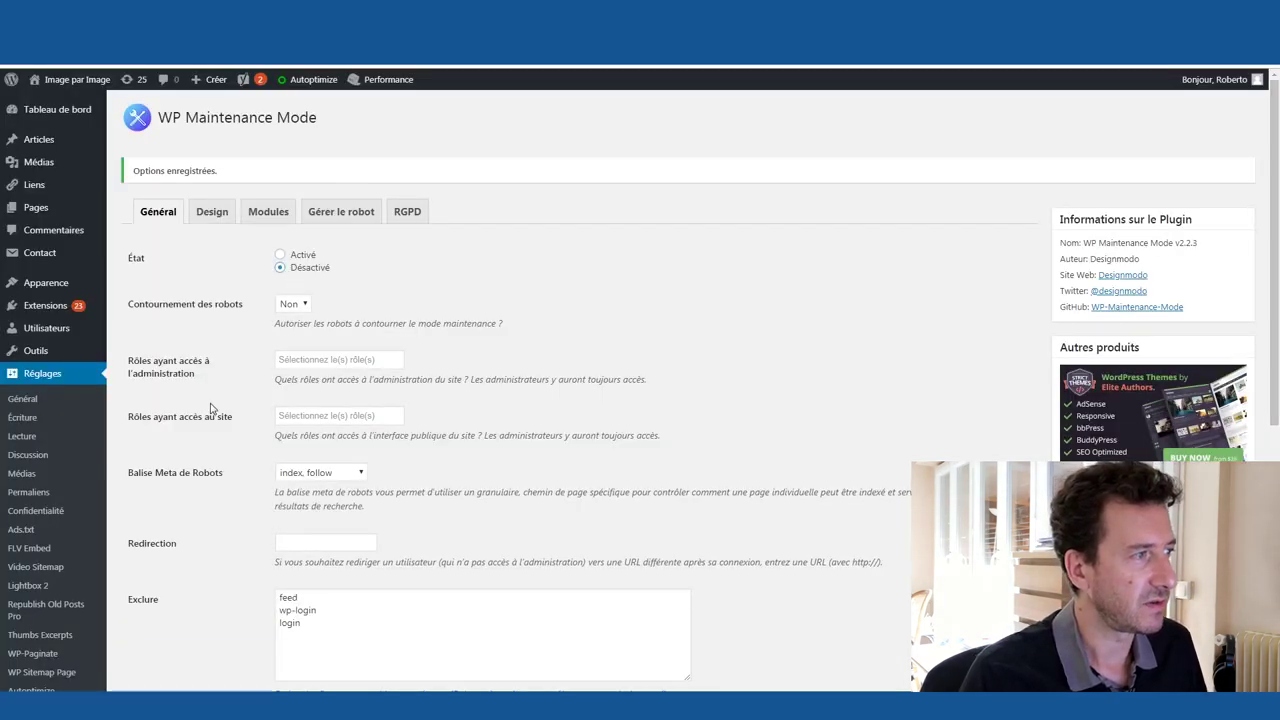
Step: Save the general settings with the maintenance mode state set to Désactivé
{"action": "scroll", "coordinate": [211, 408], "scroll_direction": "down", "scroll_amount": 5}
{"action": "left_click", "coordinate": [190, 372]}
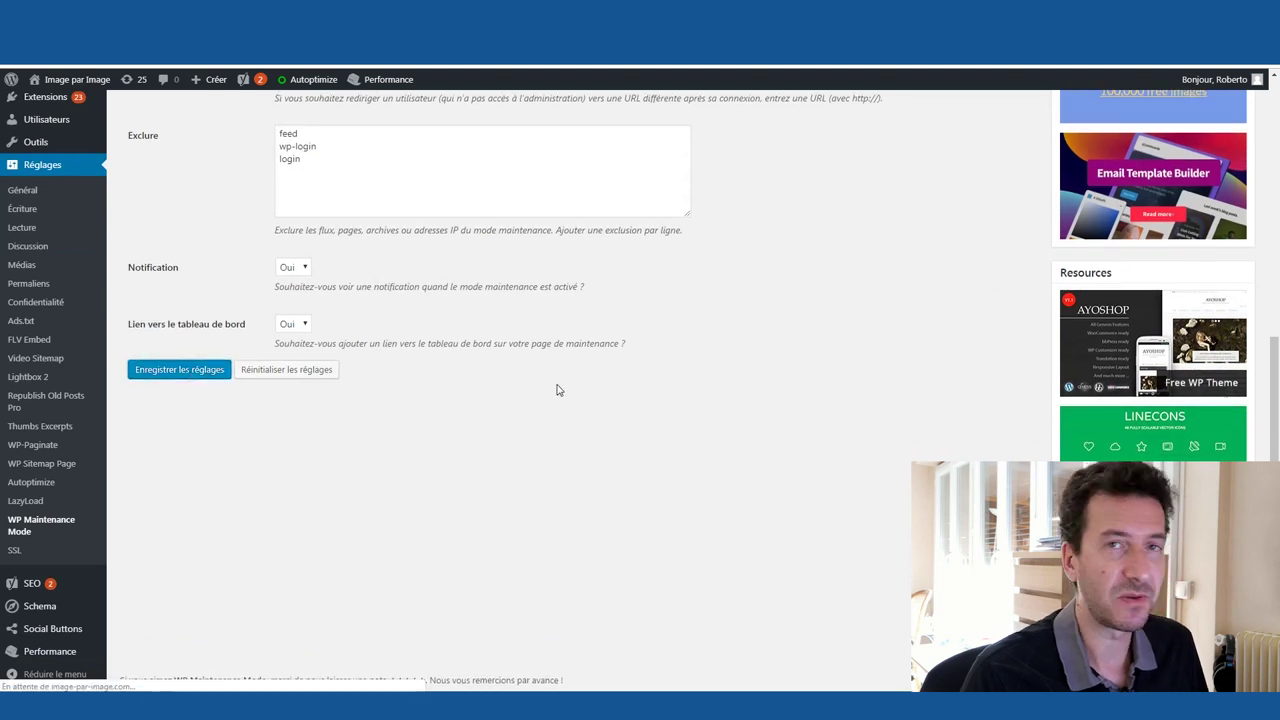